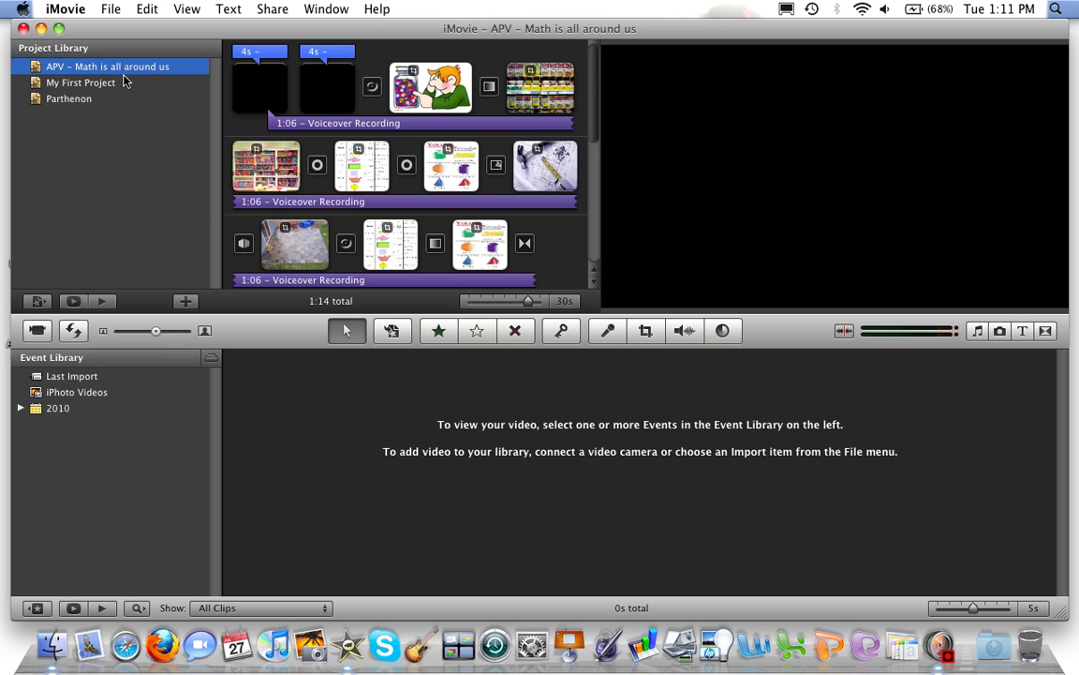
Step: Create a new project named "iMovie Tutorial" in Widescreen (16:9) format
{"action": "left_click", "coordinate": [111, 10]}
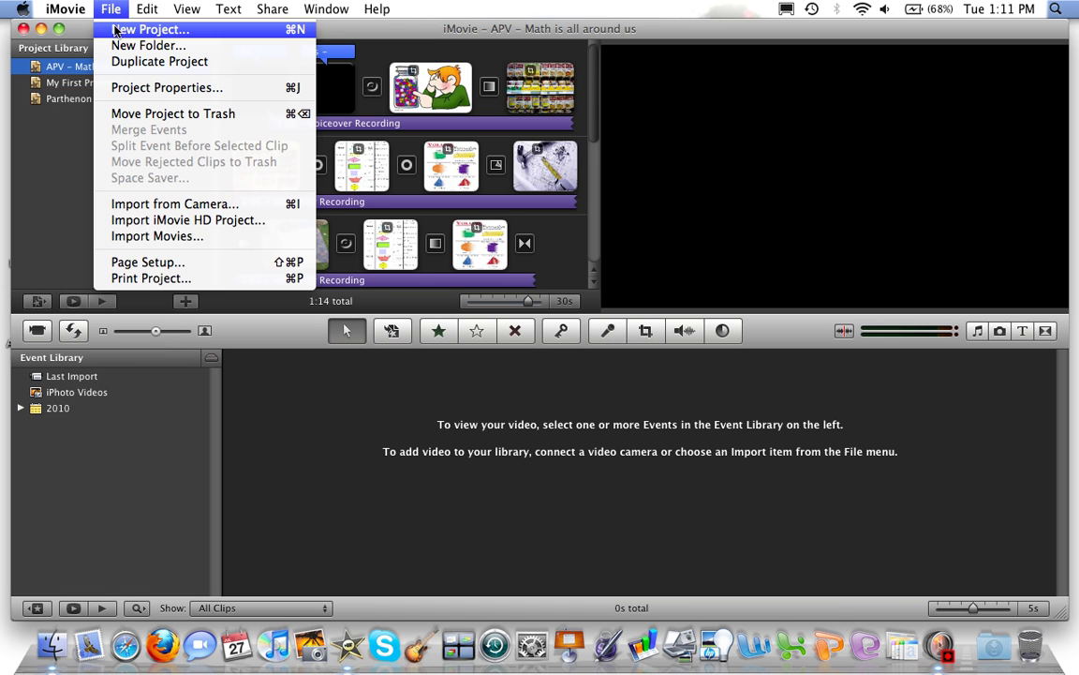
{"action": "left_click", "coordinate": [114, 29]}
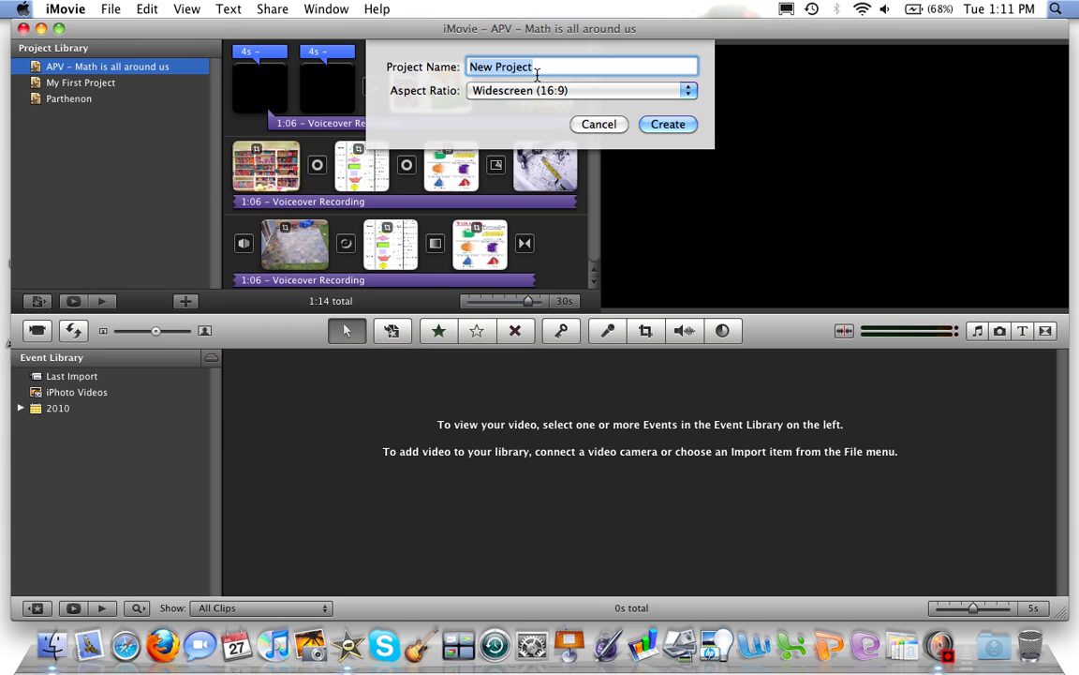
{"action": "type", "text": "iMovie Tutorial"}
{"action": "left_click", "coordinate": [674, 124]}
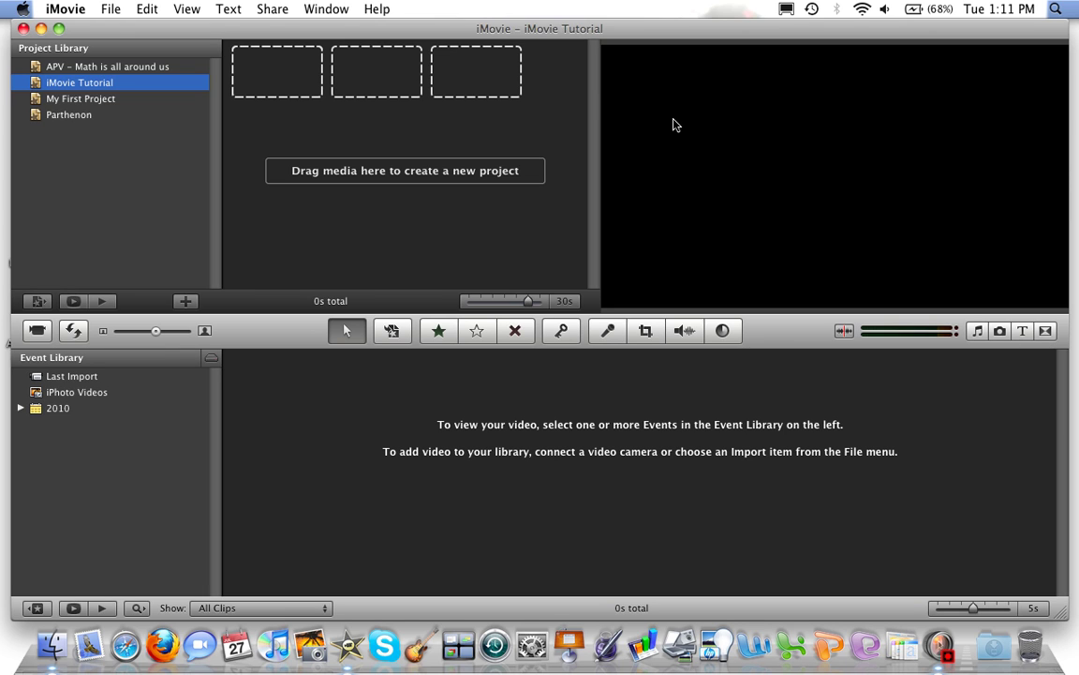
Step: Swap the project and event areas, swap them back, and slightly reduce the thumbnail size
{"action": "left_click", "coordinate": [75, 335]}
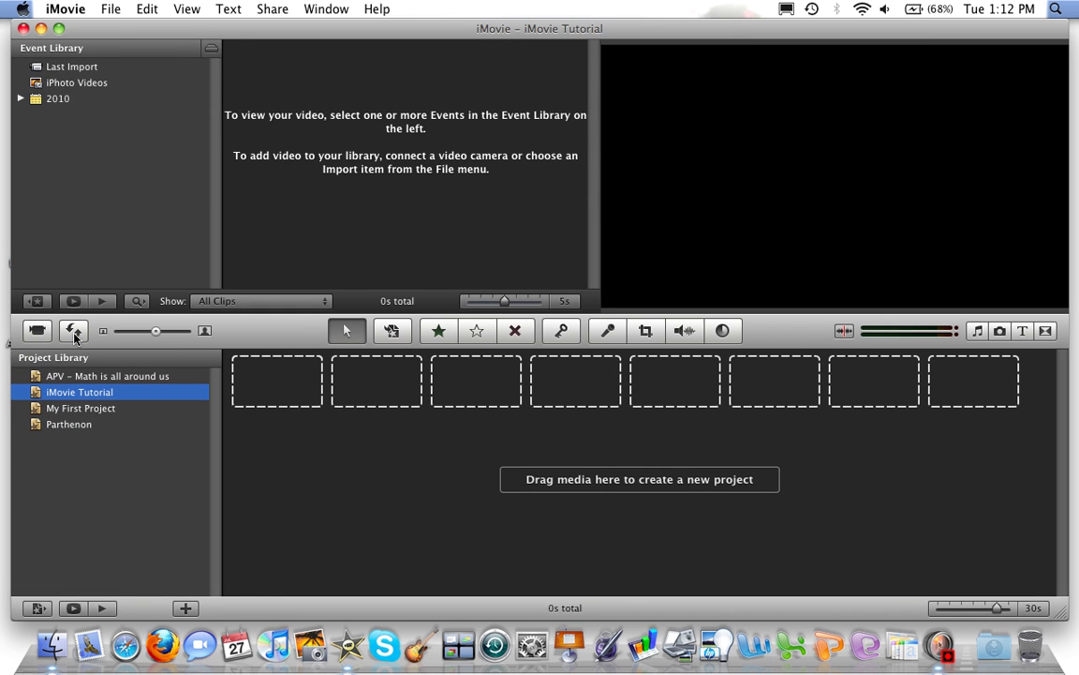
{"action": "left_click", "coordinate": [75, 333]}
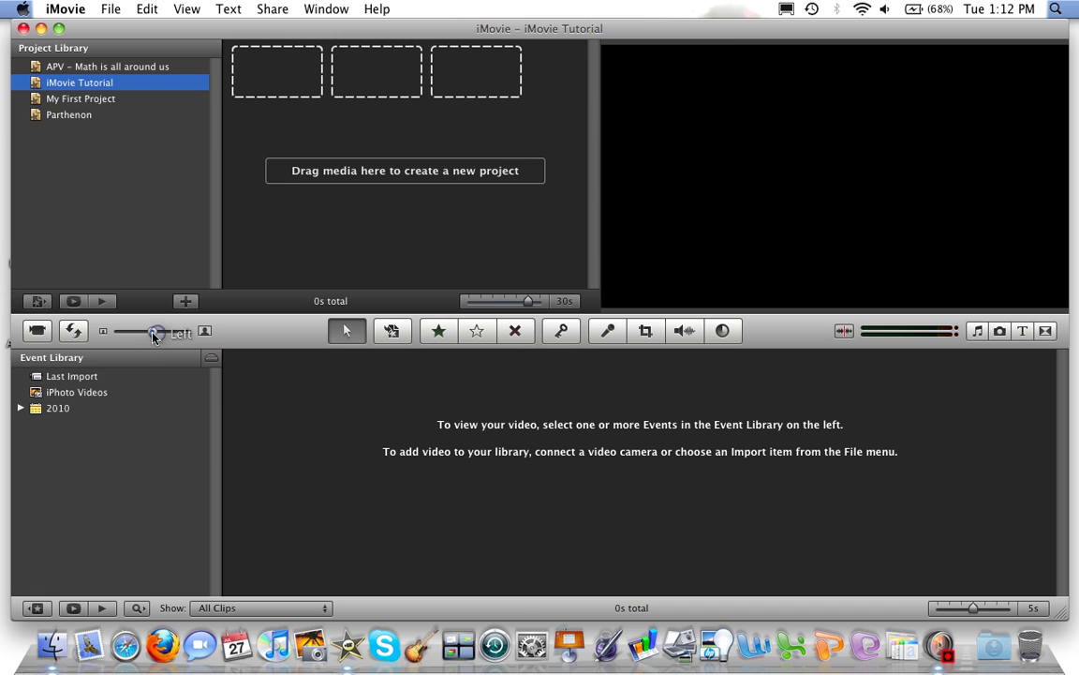
{"action": "mouse_move", "coordinate": [155, 331]}
{"action": "left_mouse_down"}
{"action": "mouse_move", "coordinate": [120, 336]}
{"action": "mouse_move", "coordinate": [193, 338]}
{"action": "mouse_move", "coordinate": [149, 337]}
{"action": "left_mouse_up"}
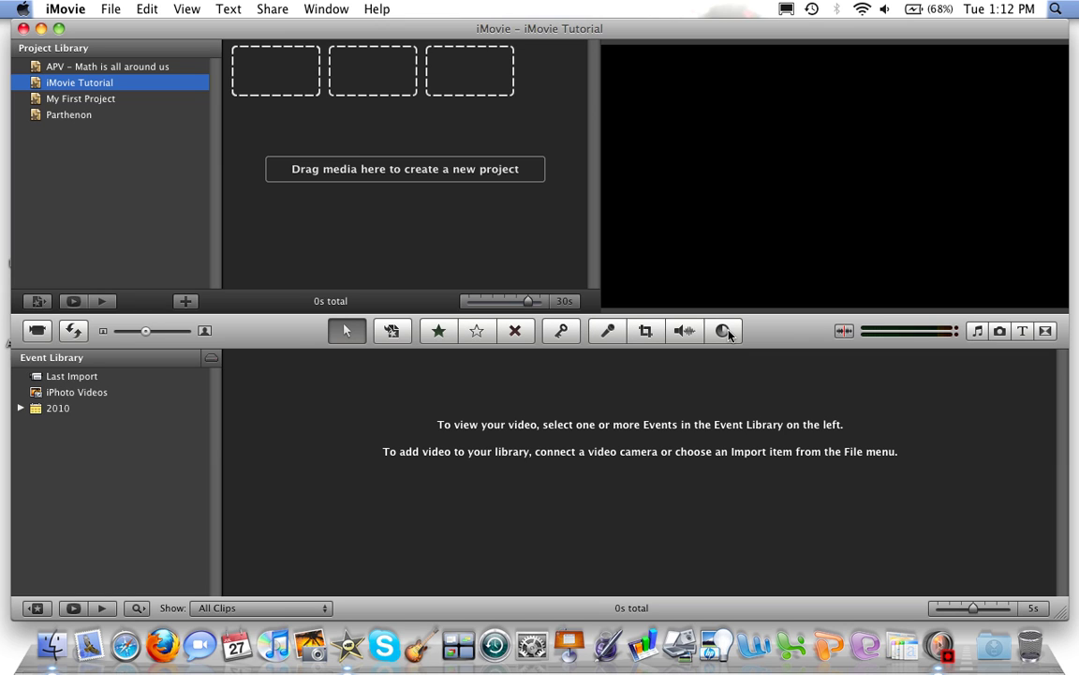
Step: Look through the iLife Sound Effects categories and the iPhoto albums available for the project
{"action": "left_click", "coordinate": [976, 331]}
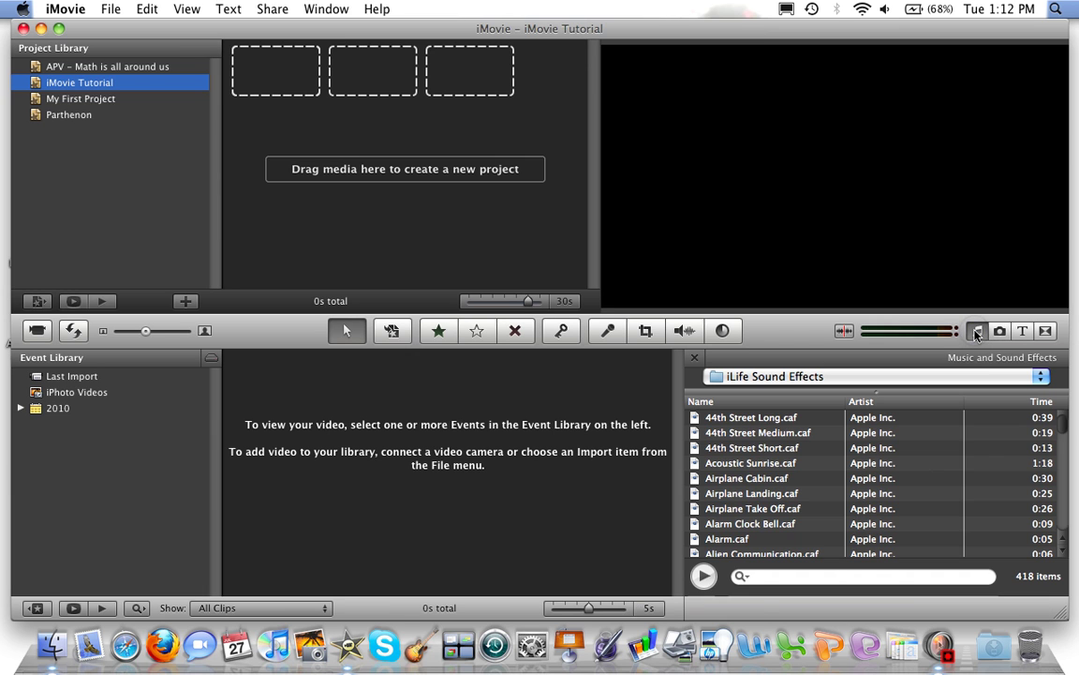
{"action": "left_click", "coordinate": [948, 376]}
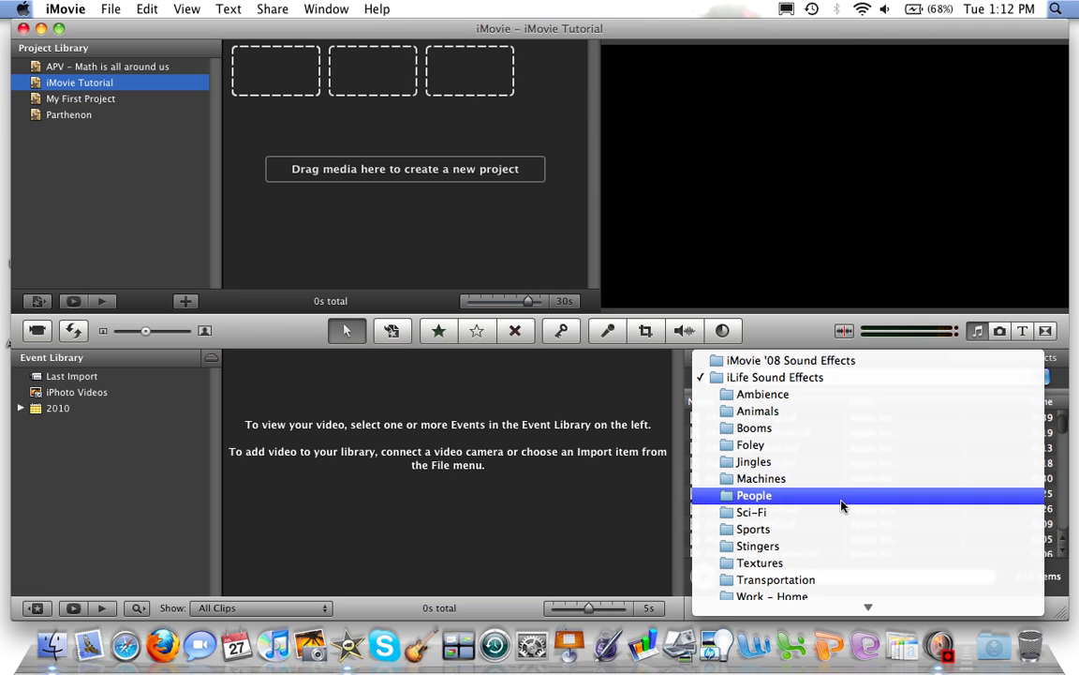
{"action": "left_click", "coordinate": [991, 343]}
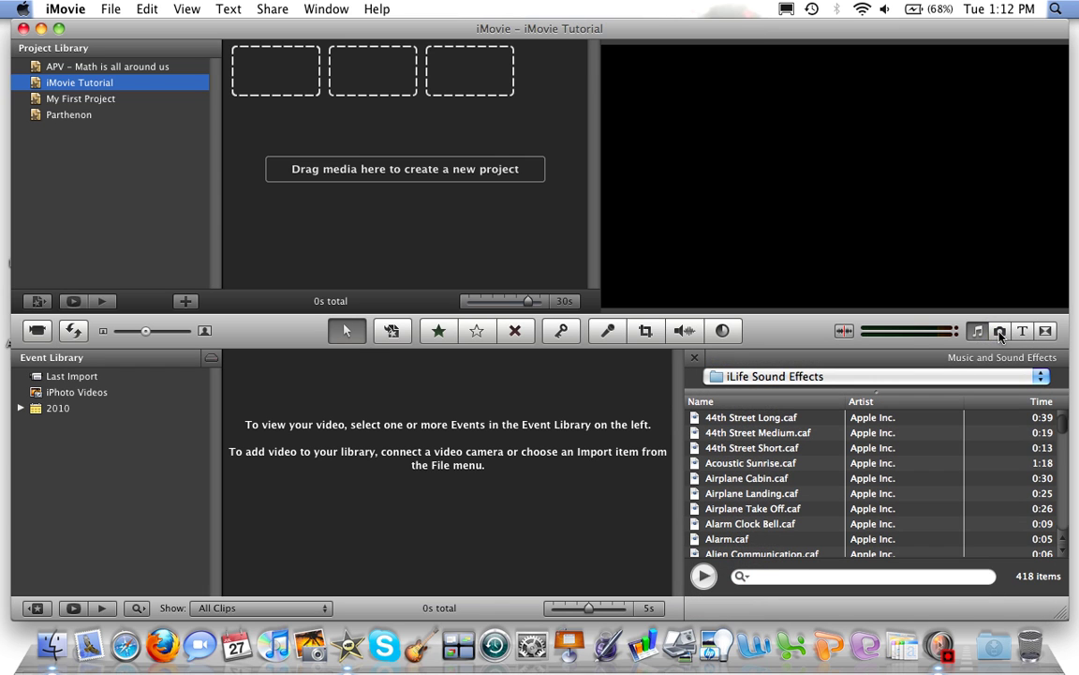
{"action": "left_click", "coordinate": [1000, 332]}
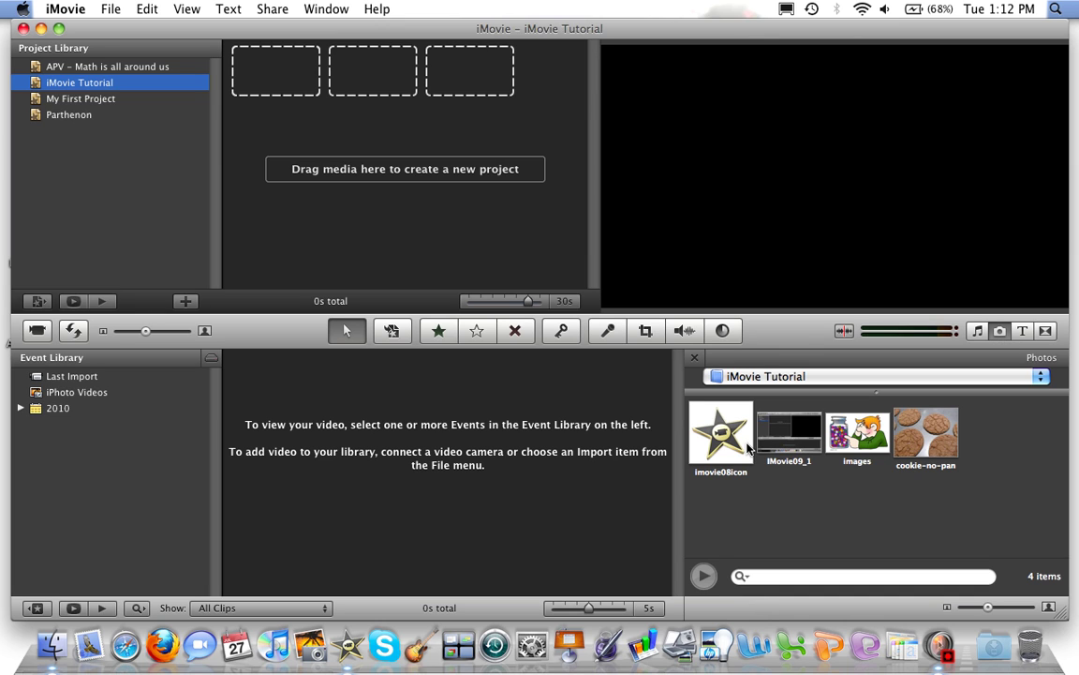
{"action": "left_click", "coordinate": [1041, 377]}
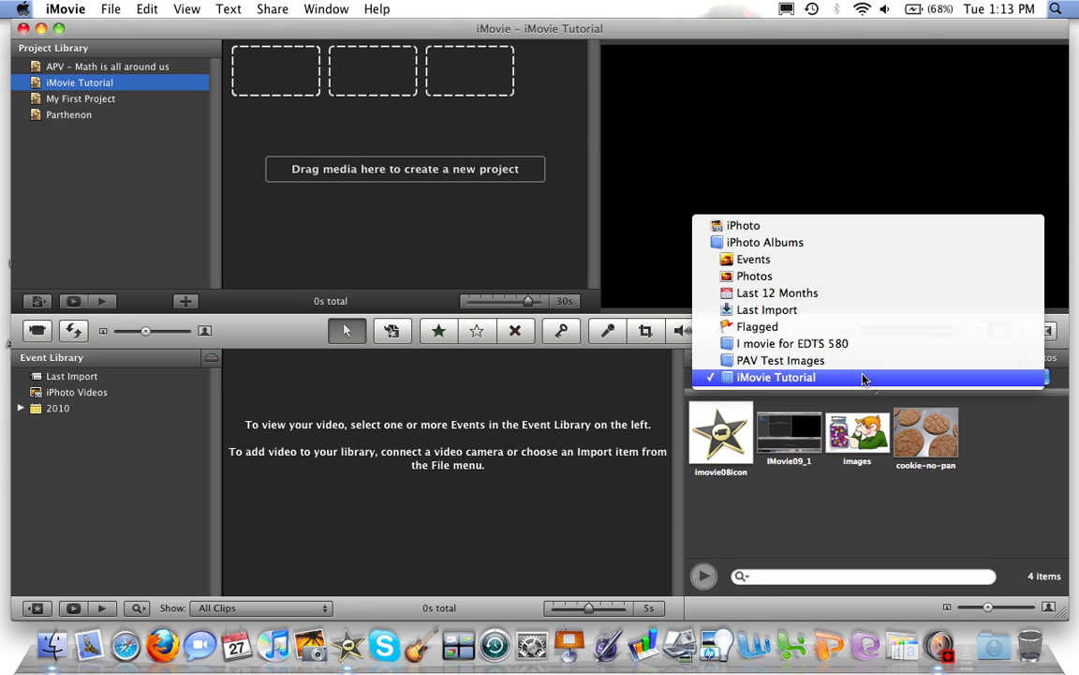
{"action": "left_click", "coordinate": [930, 478]}
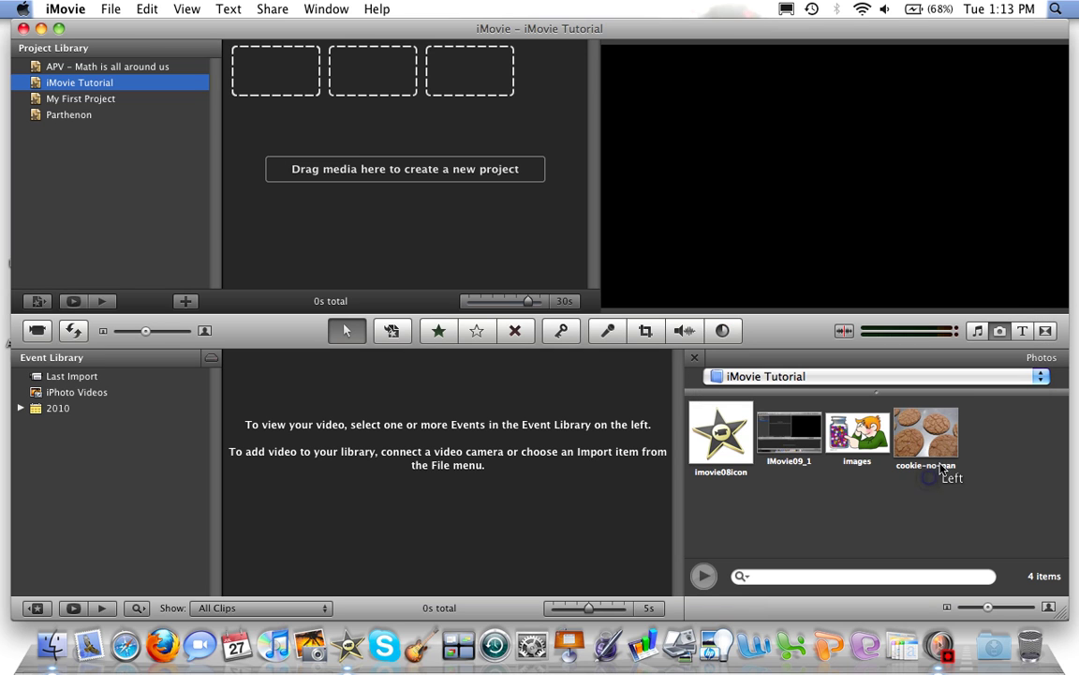
Step: Look through the available title styles and transitions
{"action": "left_click", "coordinate": [1022, 331]}
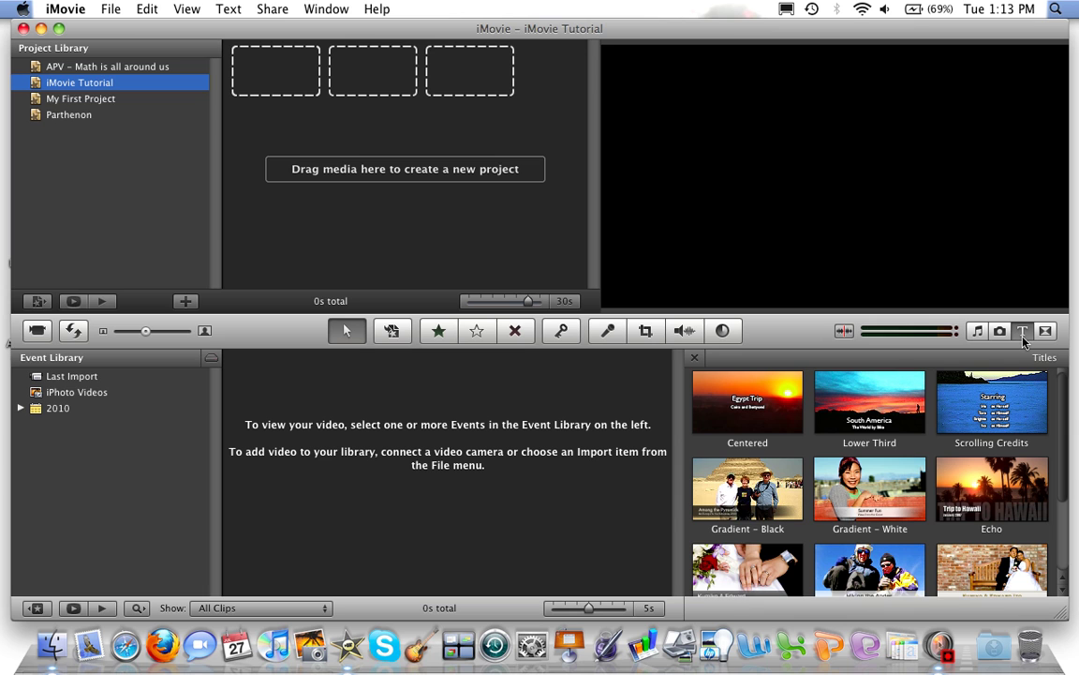
{"action": "scroll", "coordinate": [957, 432], "scroll_direction": "down", "scroll_amount": 3}
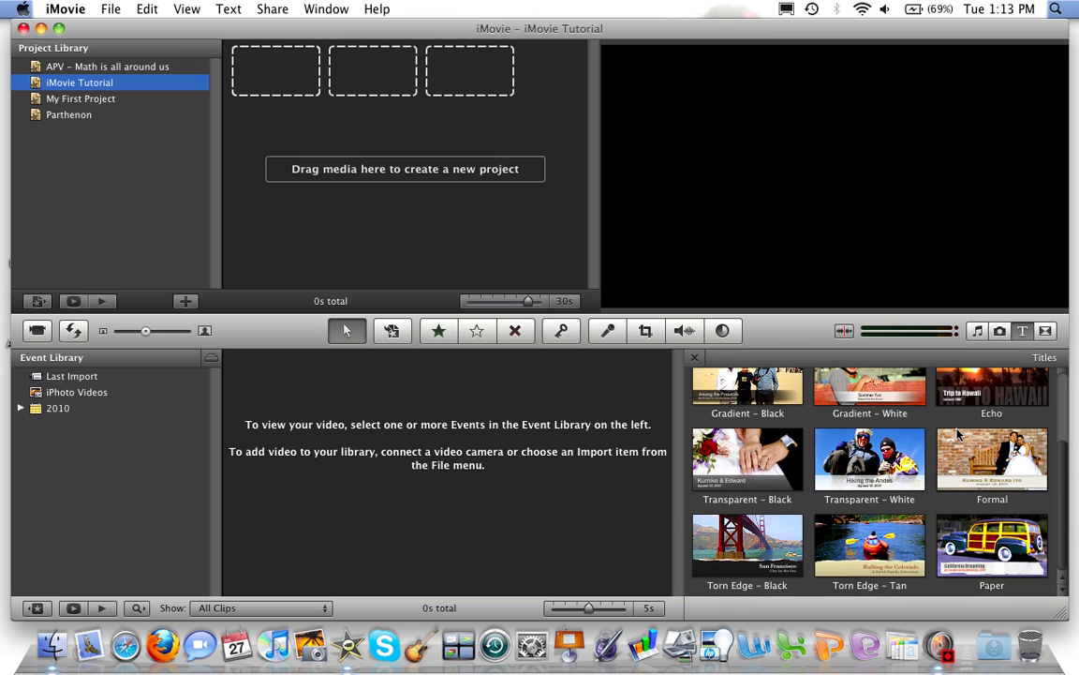
{"action": "scroll", "coordinate": [958, 428], "scroll_direction": "up", "scroll_amount": 1}
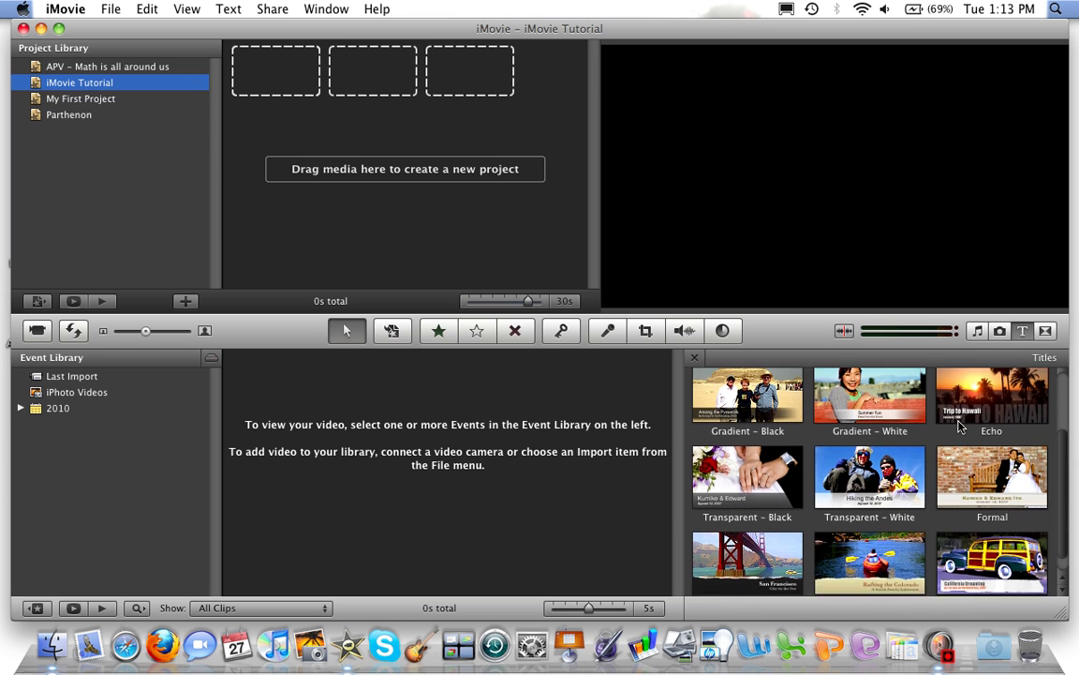
{"action": "scroll", "coordinate": [959, 426], "scroll_direction": "up", "scroll_amount": 3}
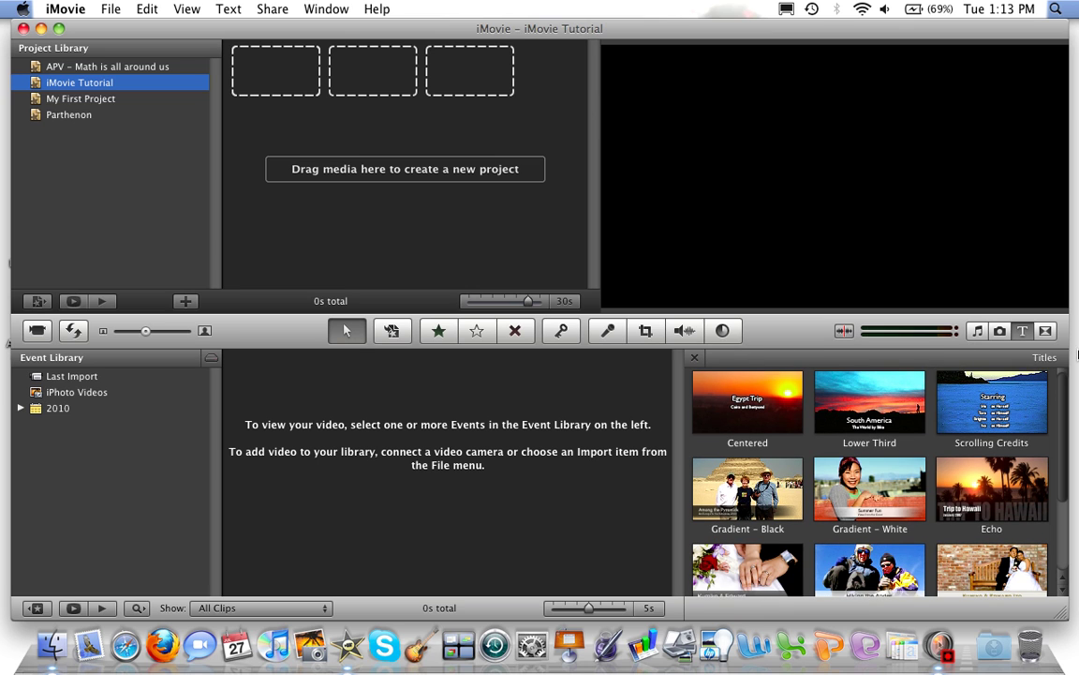
{"action": "left_click", "coordinate": [1046, 331]}
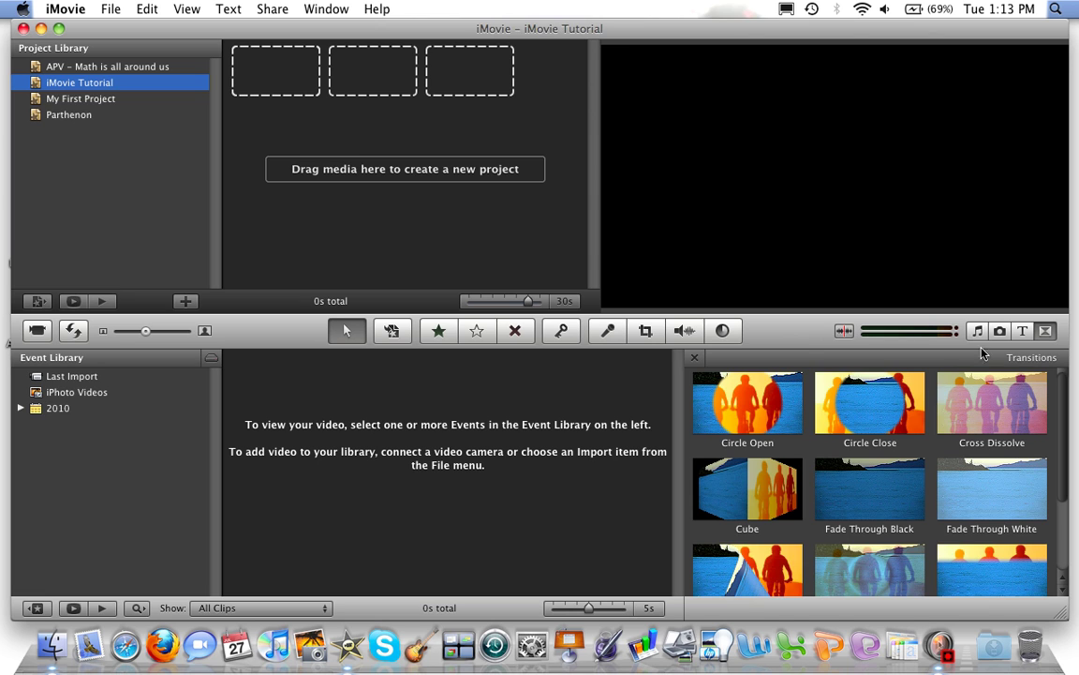
Step: Add the photos imovie08icon, IMovie09_1, images and cookie-no-pan to the project in that order
{"action": "left_click", "coordinate": [999, 331]}
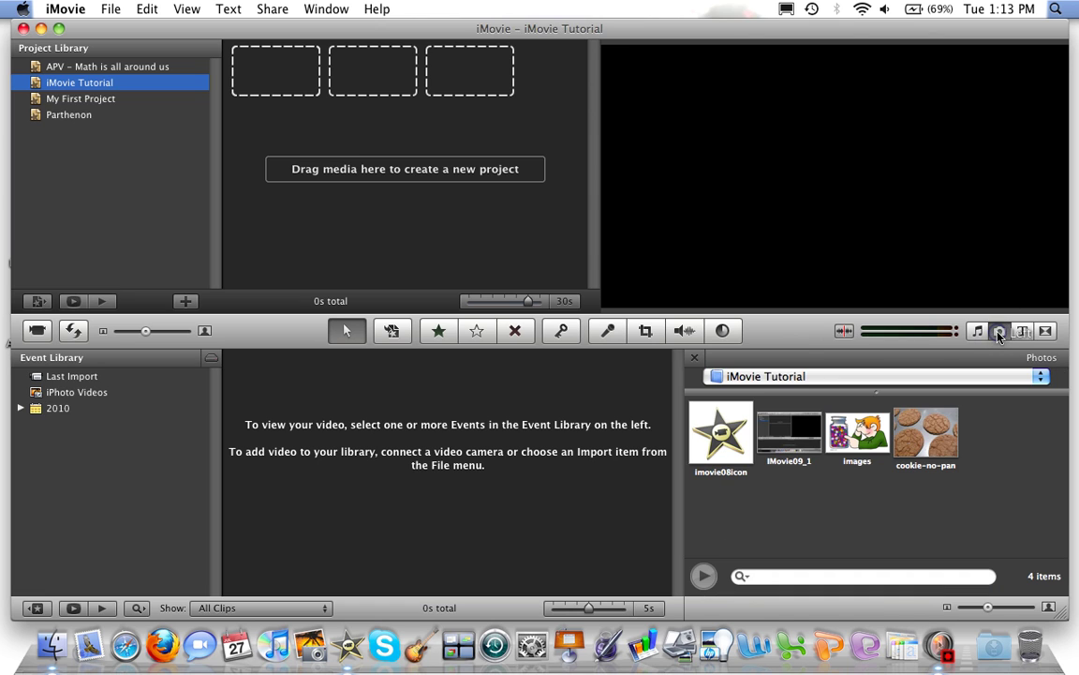
{"action": "left_click", "coordinate": [719, 449]}
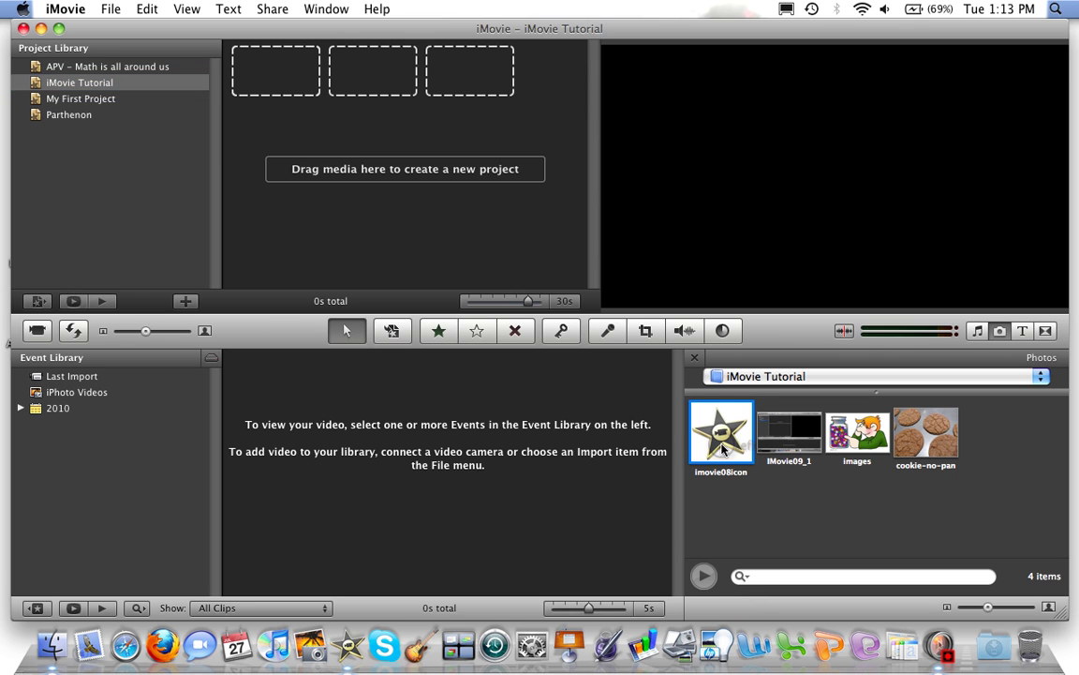
{"action": "left_click_drag", "start_coordinate": [721, 449], "coordinate": [289, 129]}
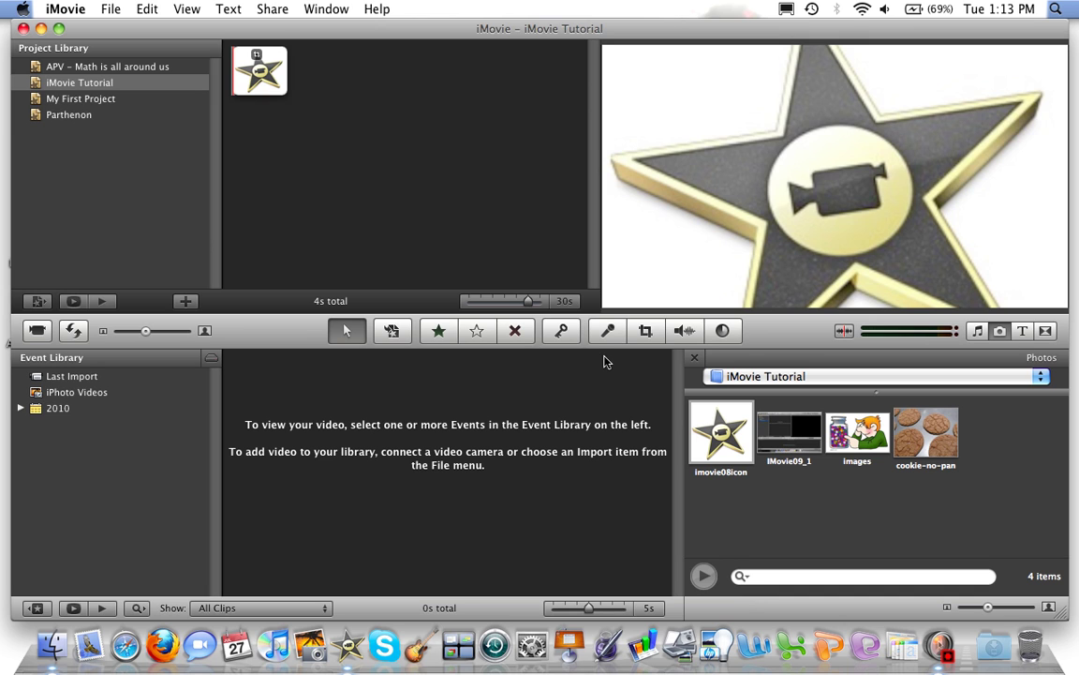
{"action": "left_click", "coordinate": [808, 449]}
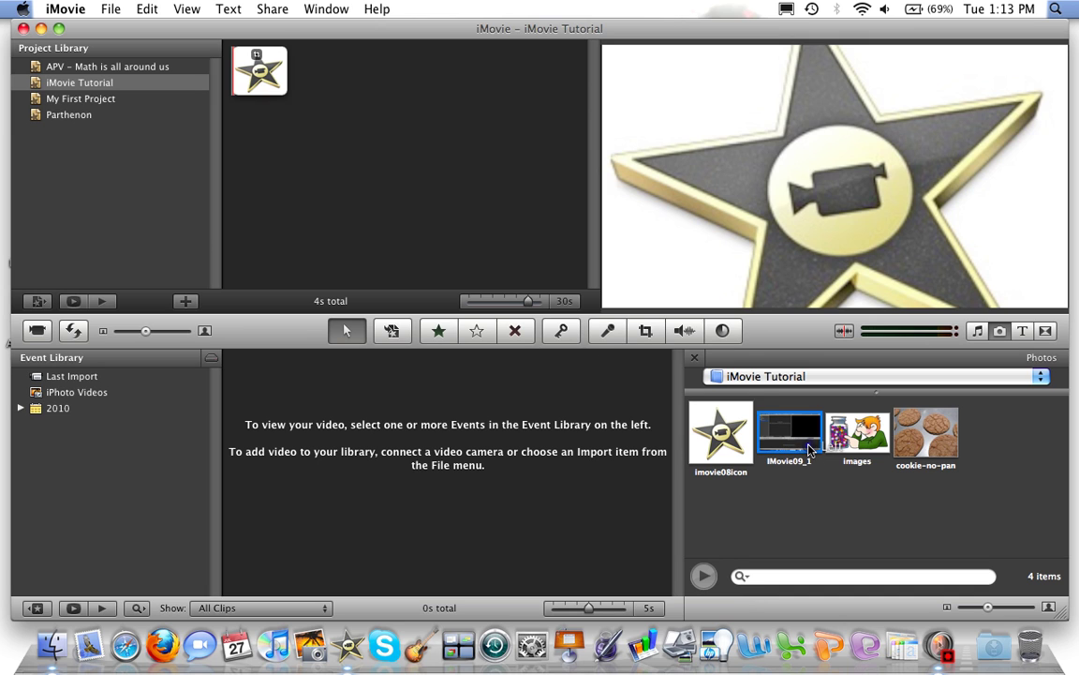
{"action": "left_click_drag", "start_coordinate": [809, 450], "coordinate": [553, 251]}
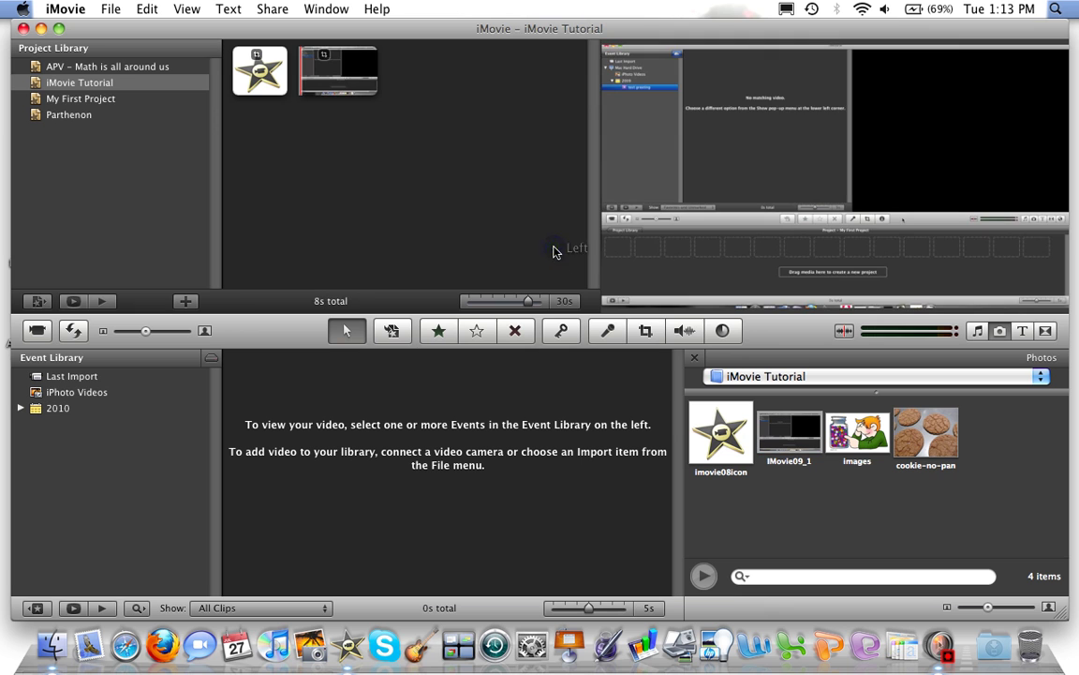
{"action": "left_click_drag", "start_coordinate": [857, 433], "coordinate": [553, 94]}
{"action": "left_click_drag", "start_coordinate": [926, 432], "coordinate": [487, 148]}
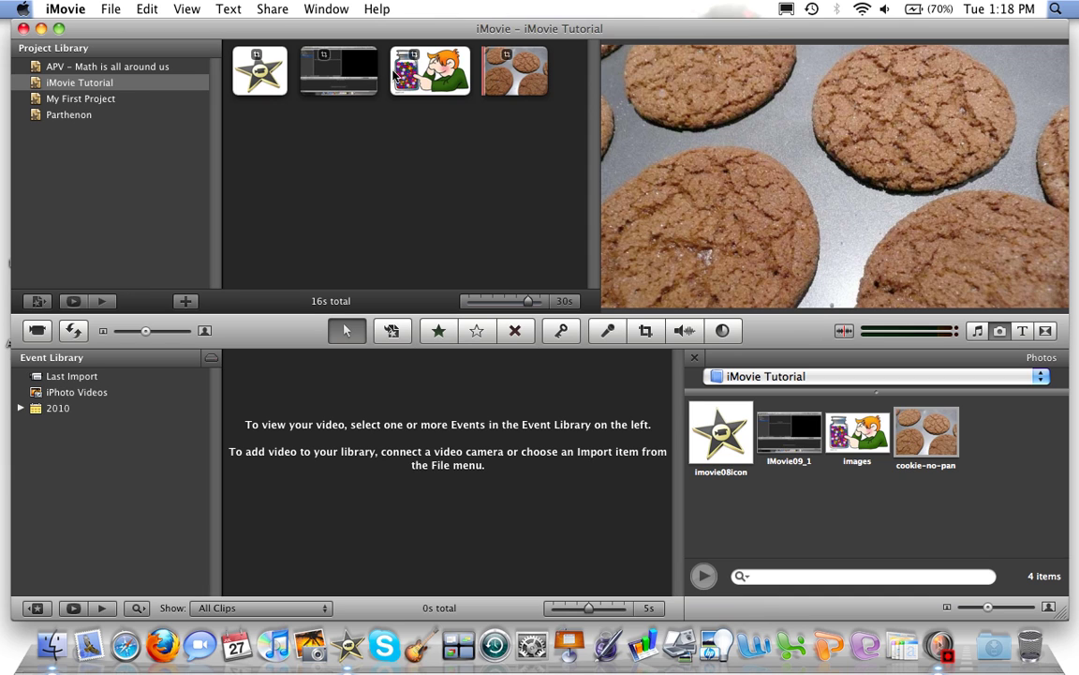
Step: Open the star photo clip for framing and try the Fit and Crop options on it
{"action": "left_click", "coordinate": [259, 80]}
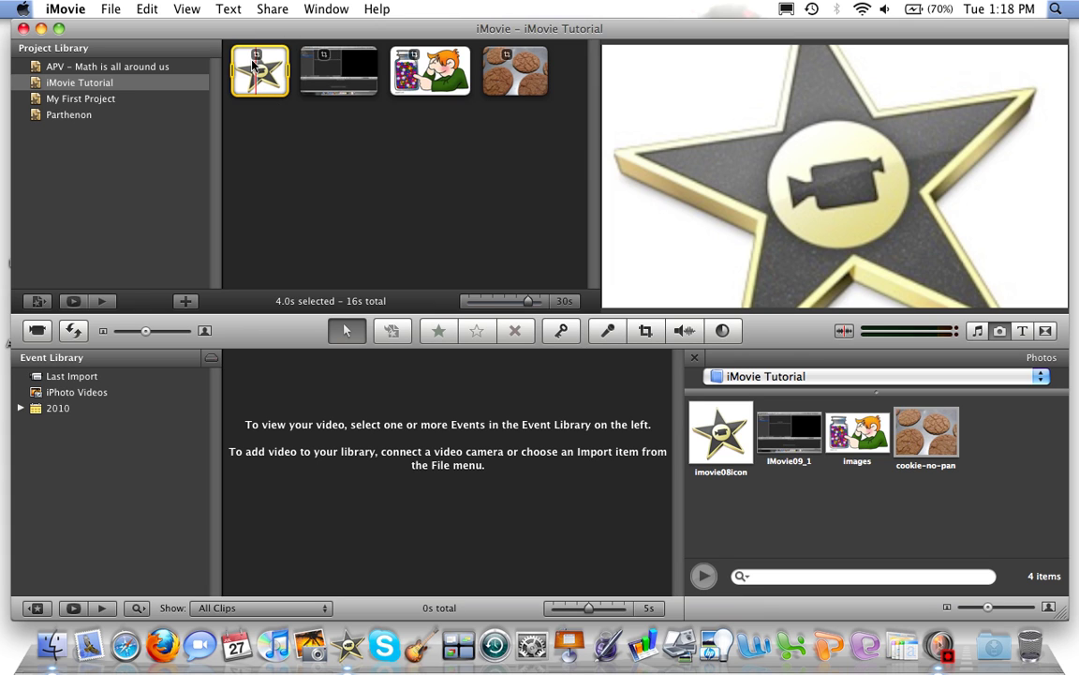
{"action": "left_click", "coordinate": [257, 56]}
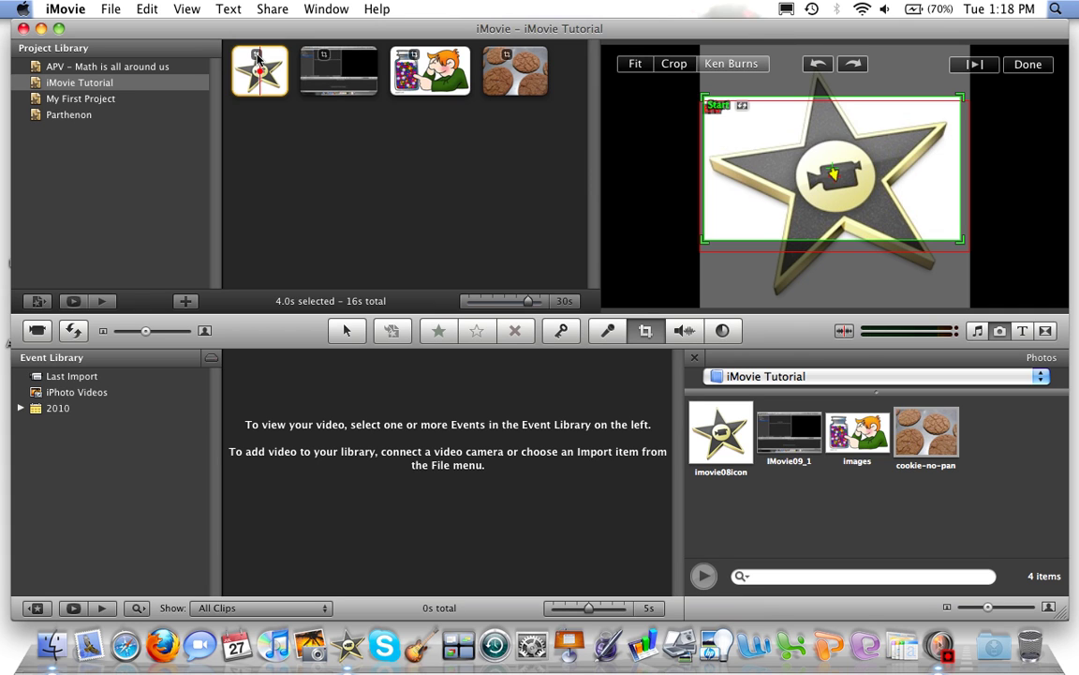
{"action": "left_click", "coordinate": [630, 66]}
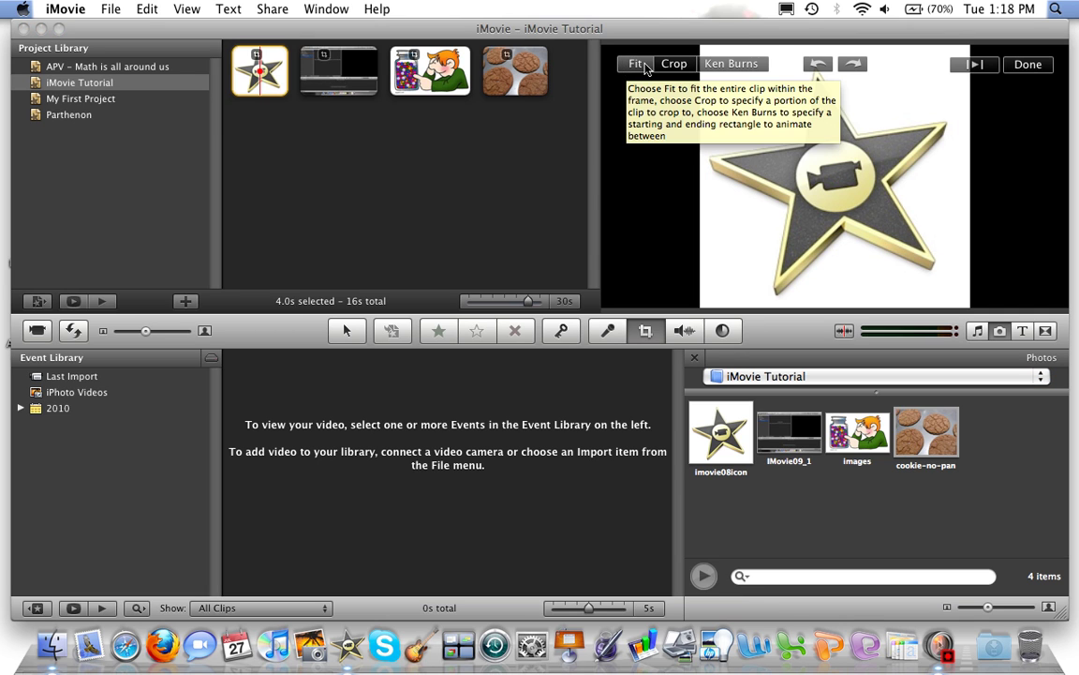
{"action": "left_click", "coordinate": [675, 64]}
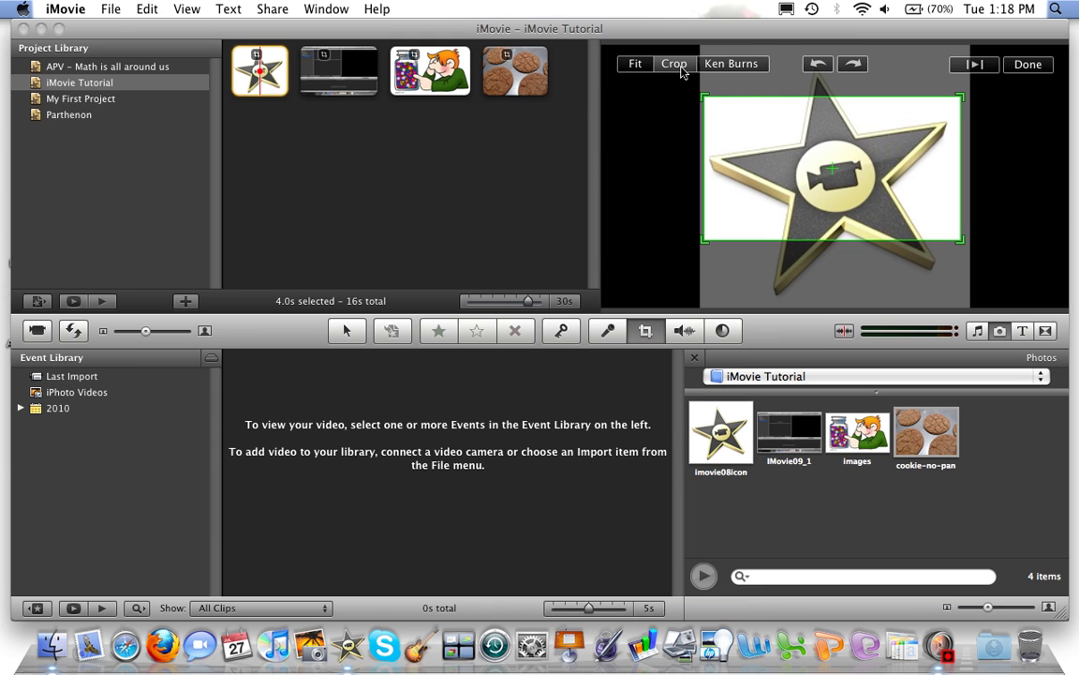
Step: Apply Ken Burns to the star photo, starting at full width on its lower part and ending on its upper part, and preview it
{"action": "left_click", "coordinate": [731, 65]}
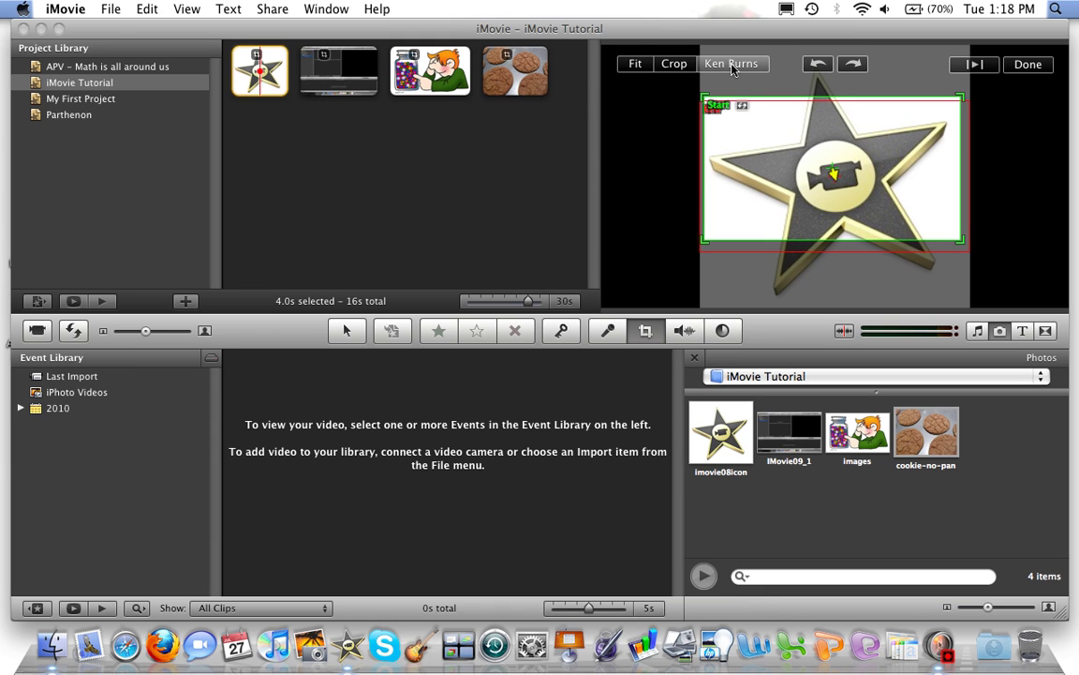
{"action": "left_click_drag", "start_coordinate": [756, 115], "coordinate": [779, 205]}
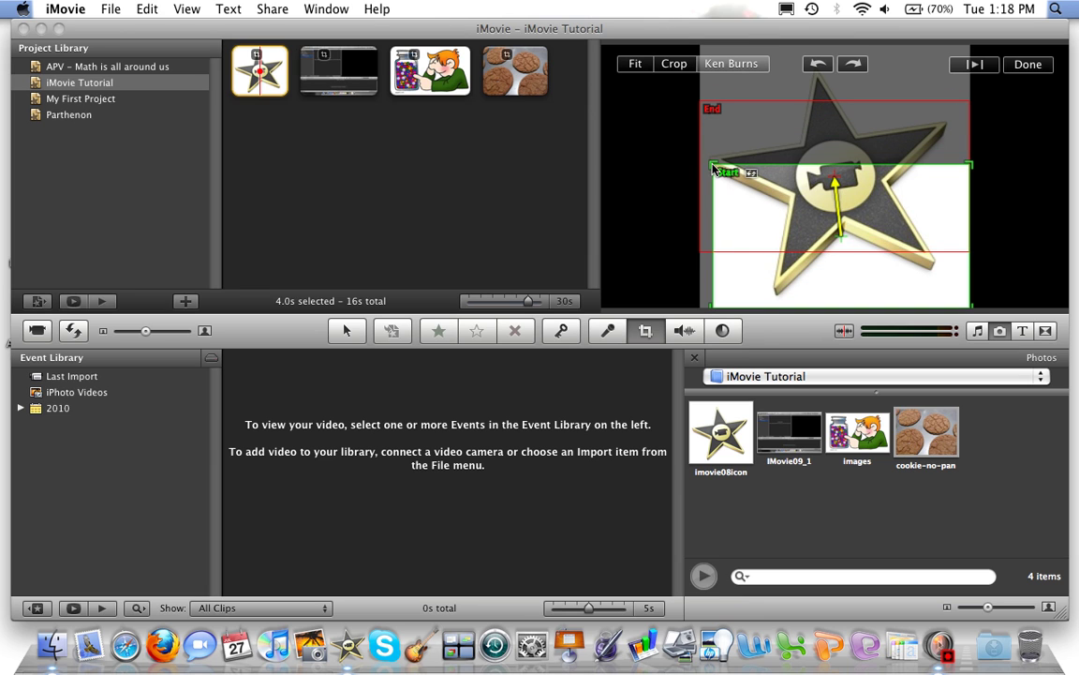
{"action": "left_click_drag", "start_coordinate": [712, 167], "coordinate": [694, 162]}
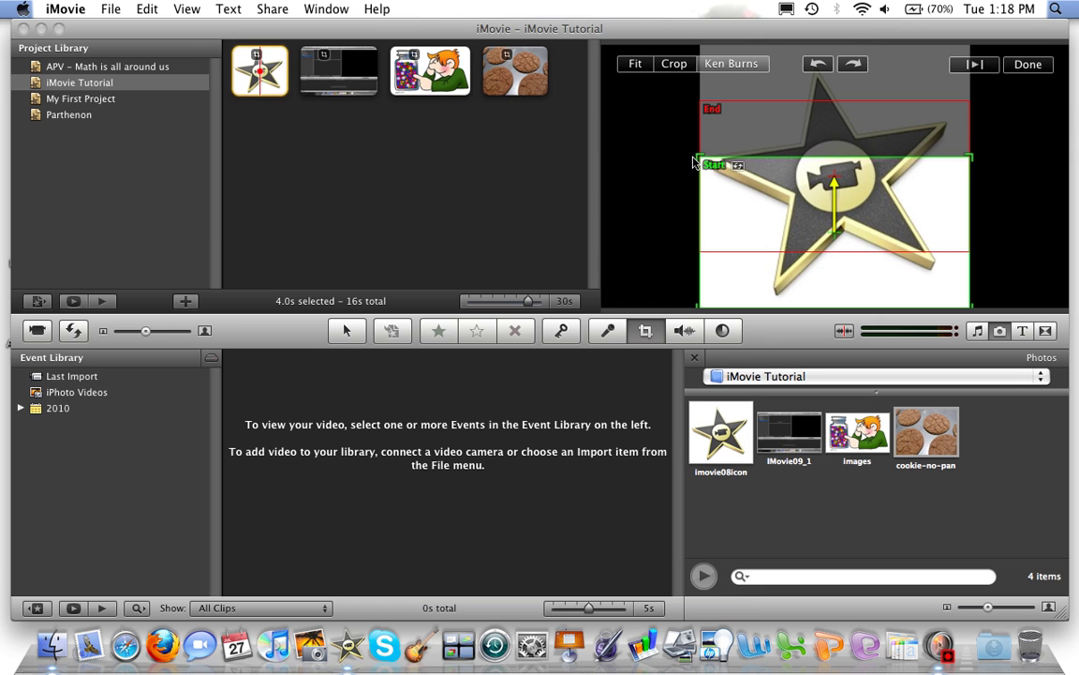
{"action": "left_click", "coordinate": [729, 99]}
{"action": "left_click_drag", "start_coordinate": [722, 73], "coordinate": [712, 57]}
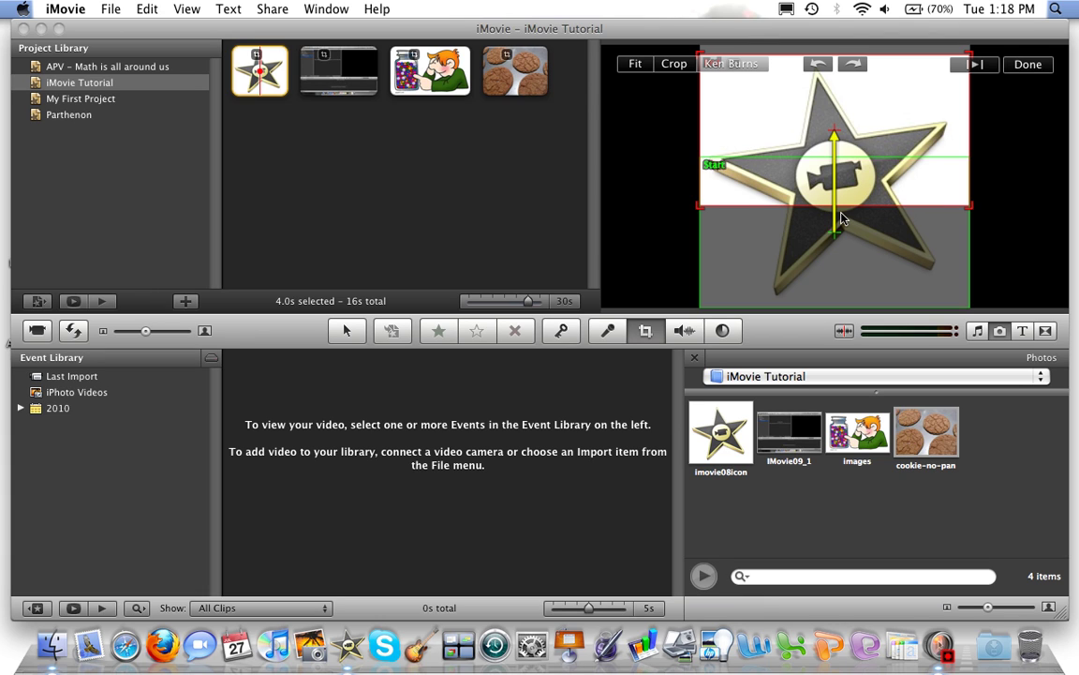
{"action": "left_click", "coordinate": [973, 64]}
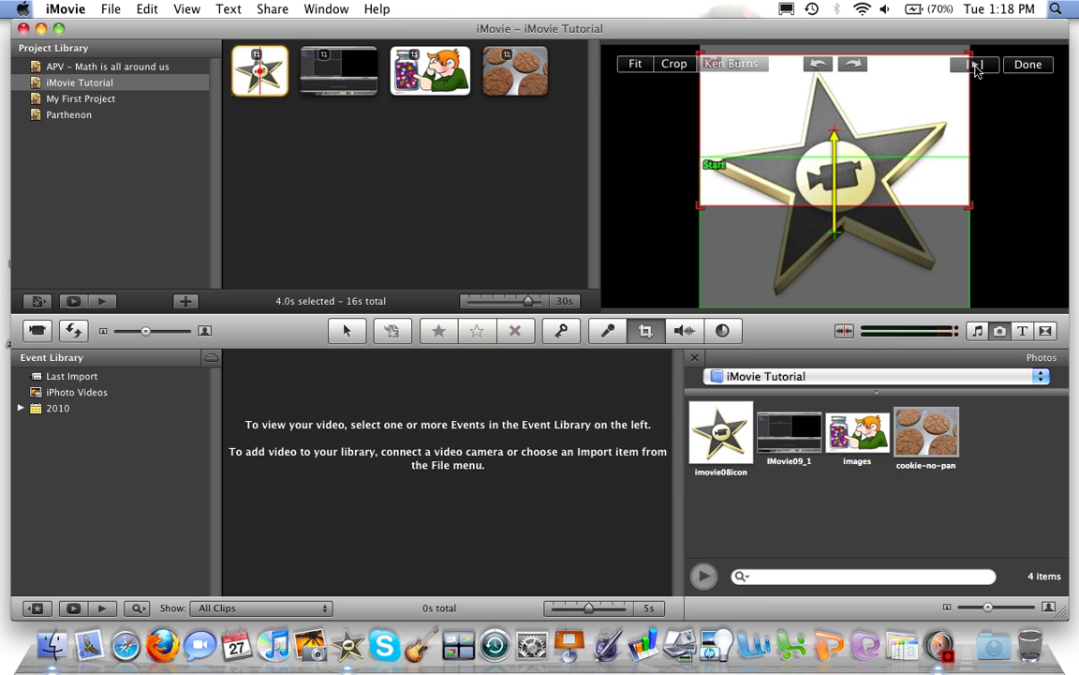
{"action": "left_click", "coordinate": [1027, 65]}
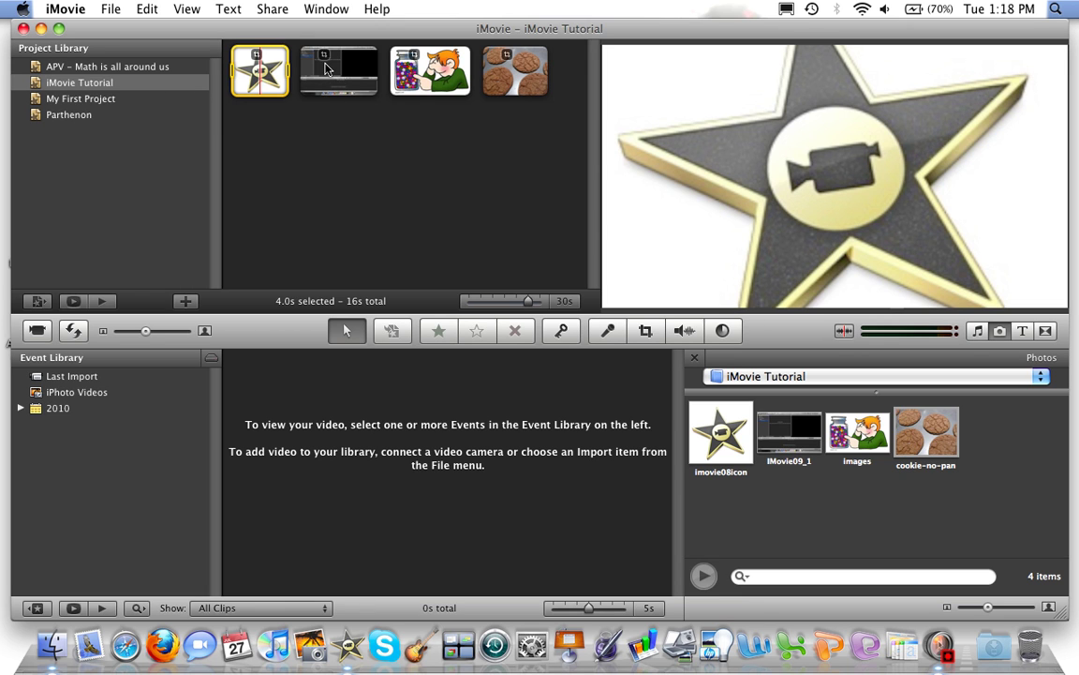
Step: Set the star and IMovie09_1 screenshot photos to Fit, and crop the candy jar photo closely around the jar and the boy
{"action": "key", "text": "c"}
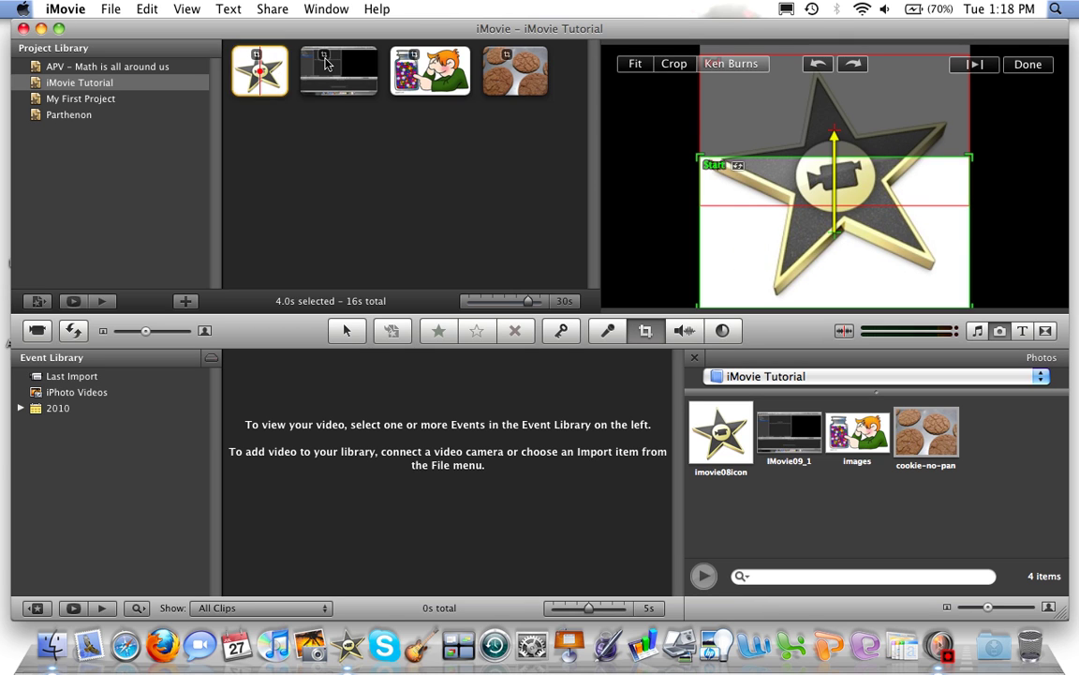
{"action": "left_click", "coordinate": [636, 64]}
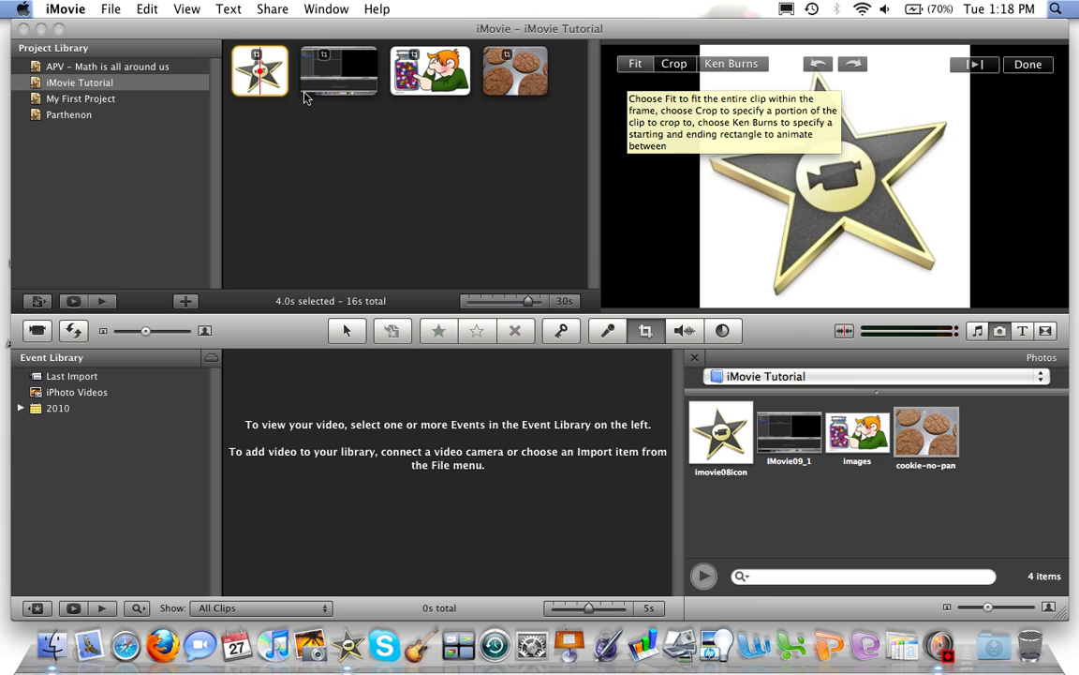
{"action": "left_click", "coordinate": [342, 75]}
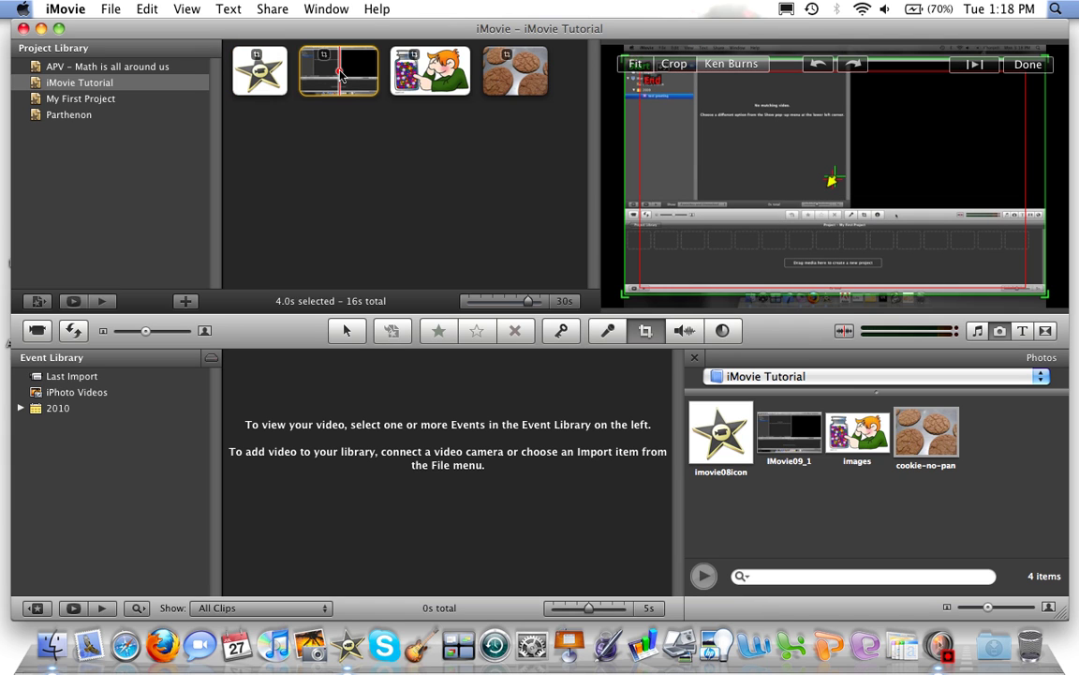
{"action": "left_click", "coordinate": [637, 66]}
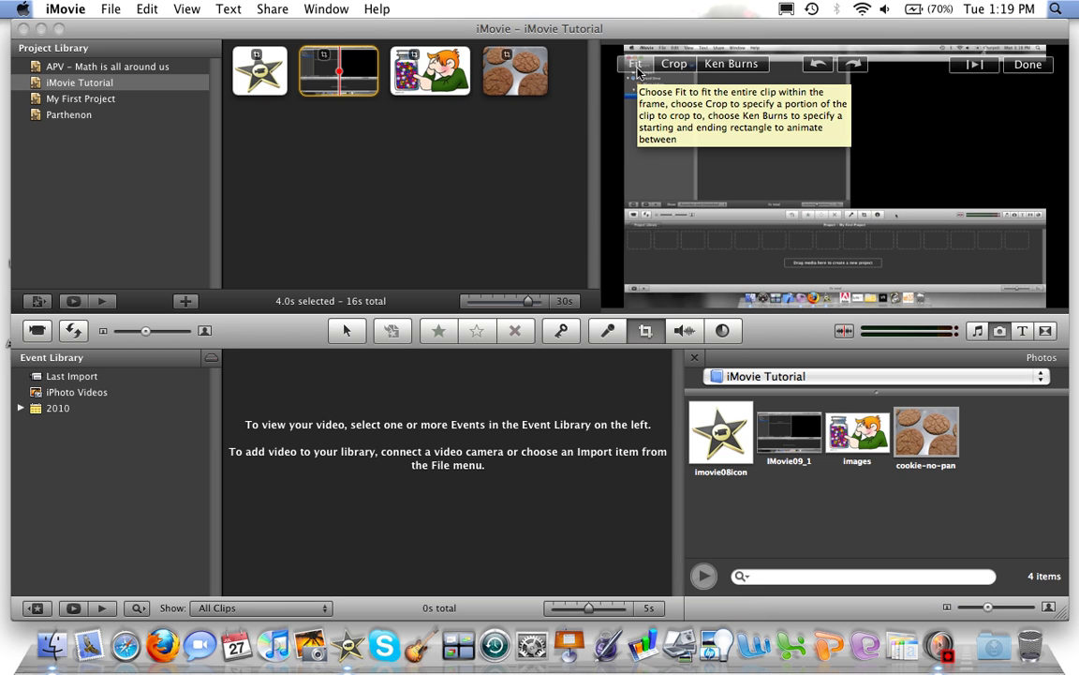
{"action": "left_click", "coordinate": [423, 77]}
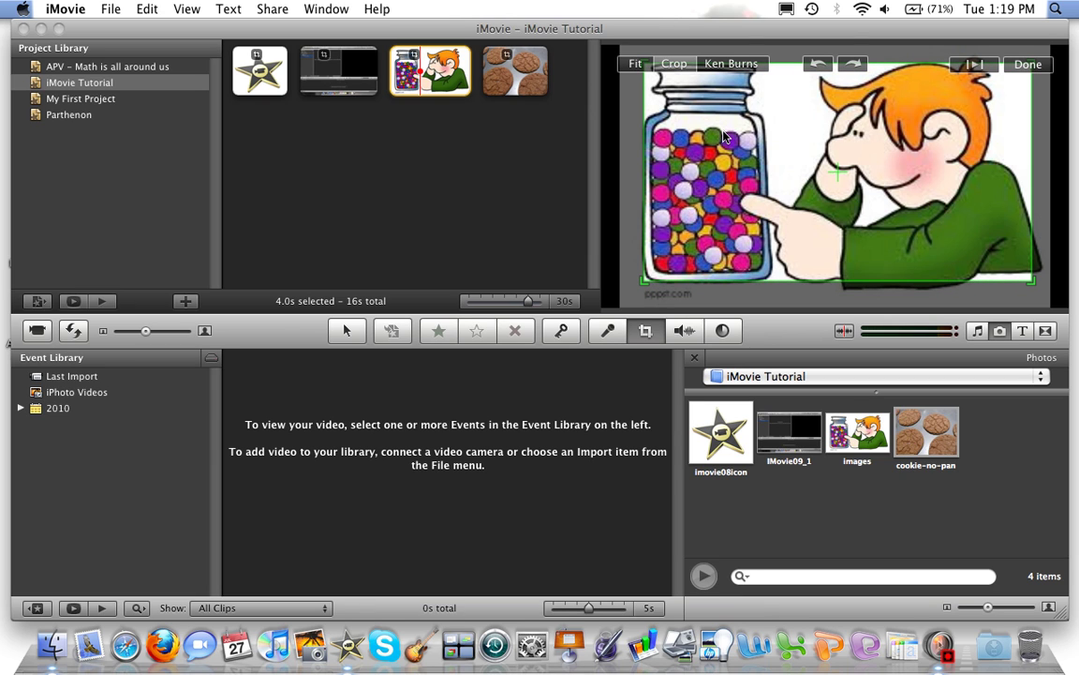
{"action": "left_click", "coordinate": [1027, 64]}
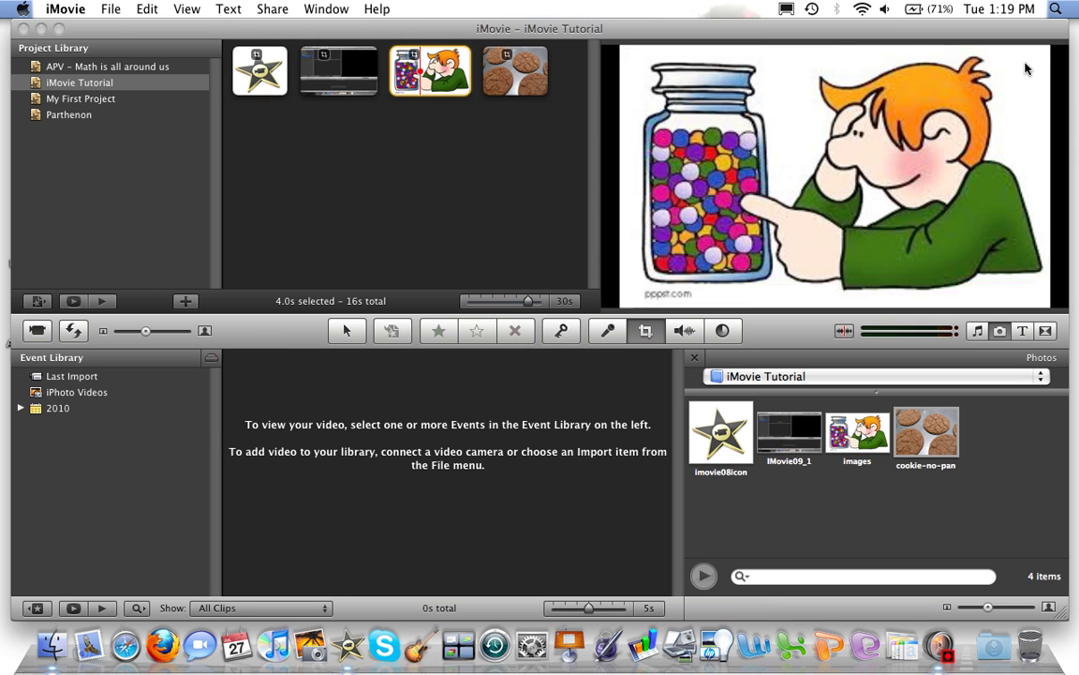
Step: Open the cookie photo's Ken Burns framing and shrink the Start frame around the single cookie at its upper right
{"action": "left_click", "coordinate": [497, 81]}
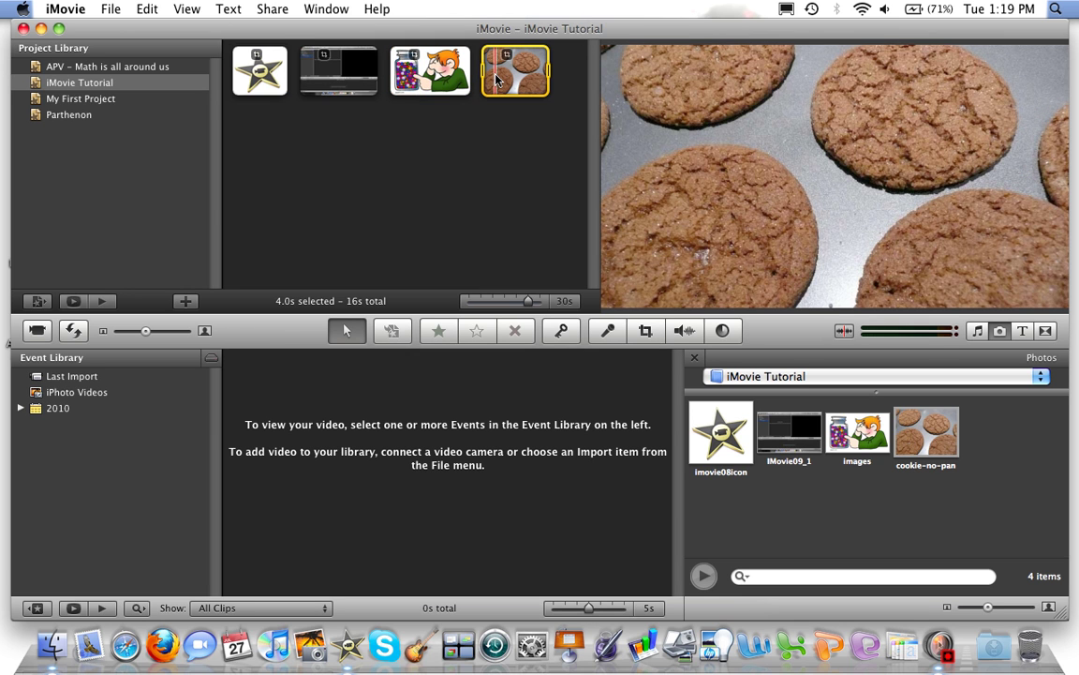
{"action": "left_click", "coordinate": [506, 56]}
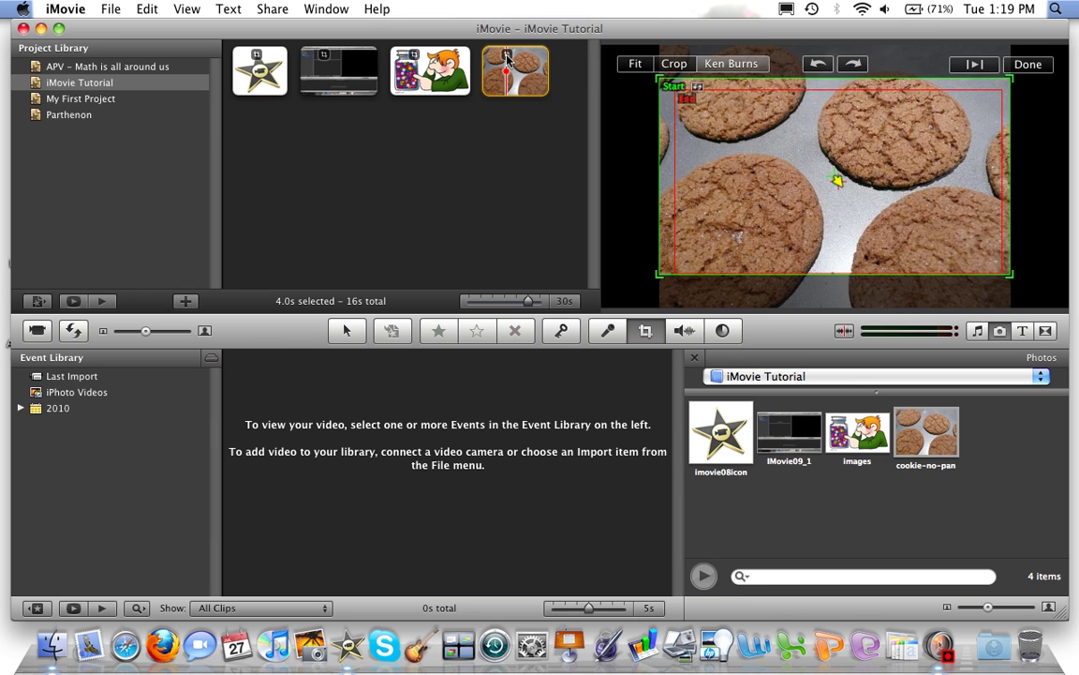
{"action": "left_click_drag", "start_coordinate": [660, 81], "coordinate": [760, 142]}
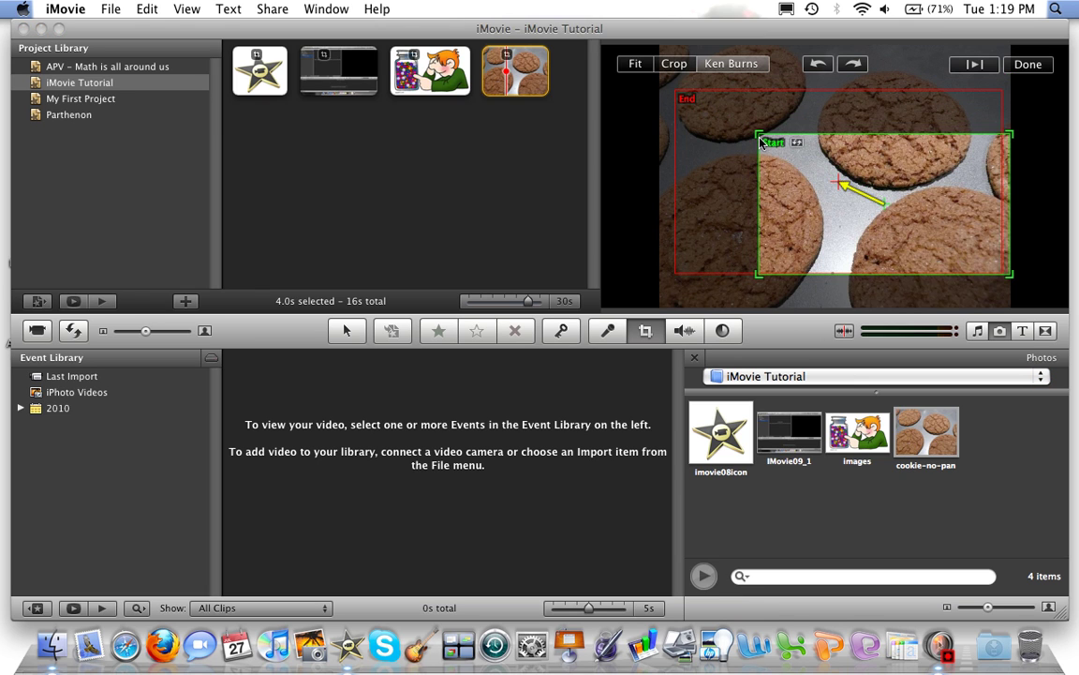
{"action": "left_click_drag", "start_coordinate": [816, 193], "coordinate": [816, 121]}
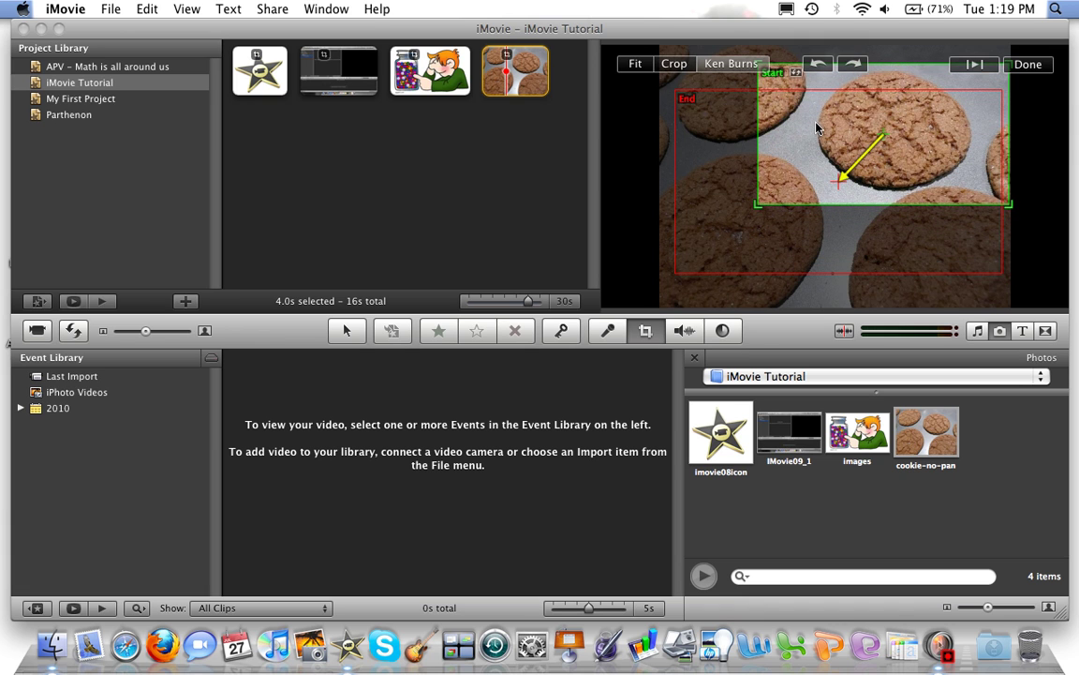
Step: Set the cookie photo's Ken Burns End frame to full width over its lower part, preview the motion and finish the framing
{"action": "left_click", "coordinate": [730, 156]}
{"action": "left_click_drag", "start_coordinate": [673, 91], "coordinate": [637, 75]}
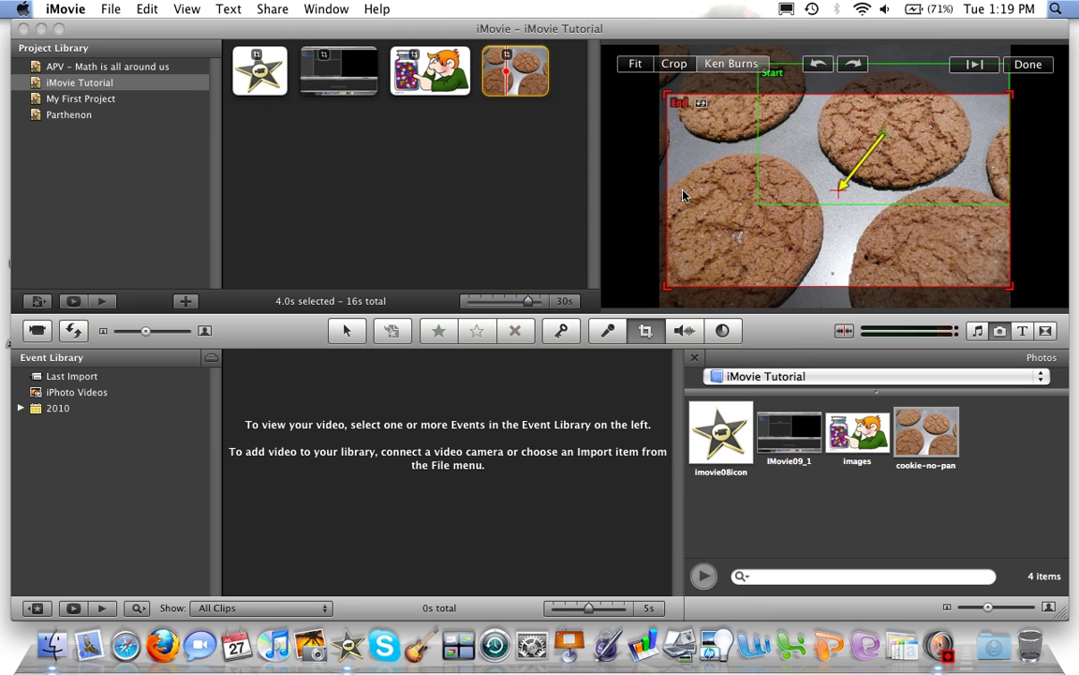
{"action": "left_click_drag", "start_coordinate": [695, 209], "coordinate": [703, 246]}
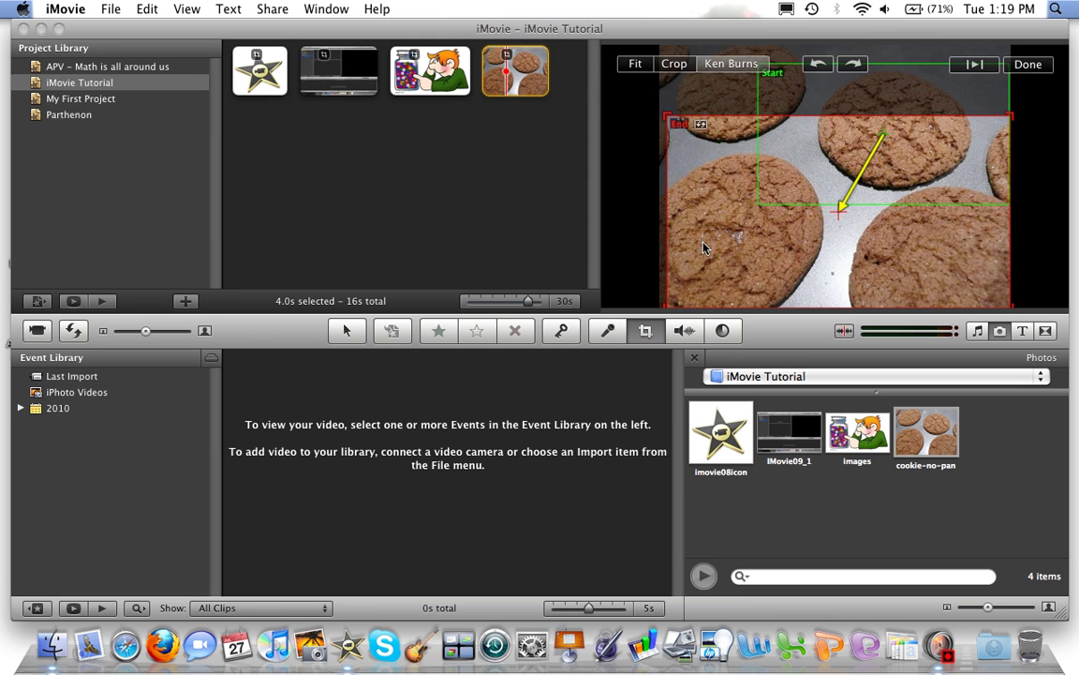
{"action": "mouse_move", "coordinate": [665, 117]}
{"action": "left_mouse_down"}
{"action": "mouse_move", "coordinate": [585, 99]}
{"action": "mouse_move", "coordinate": [644, 110]}
{"action": "left_mouse_up"}
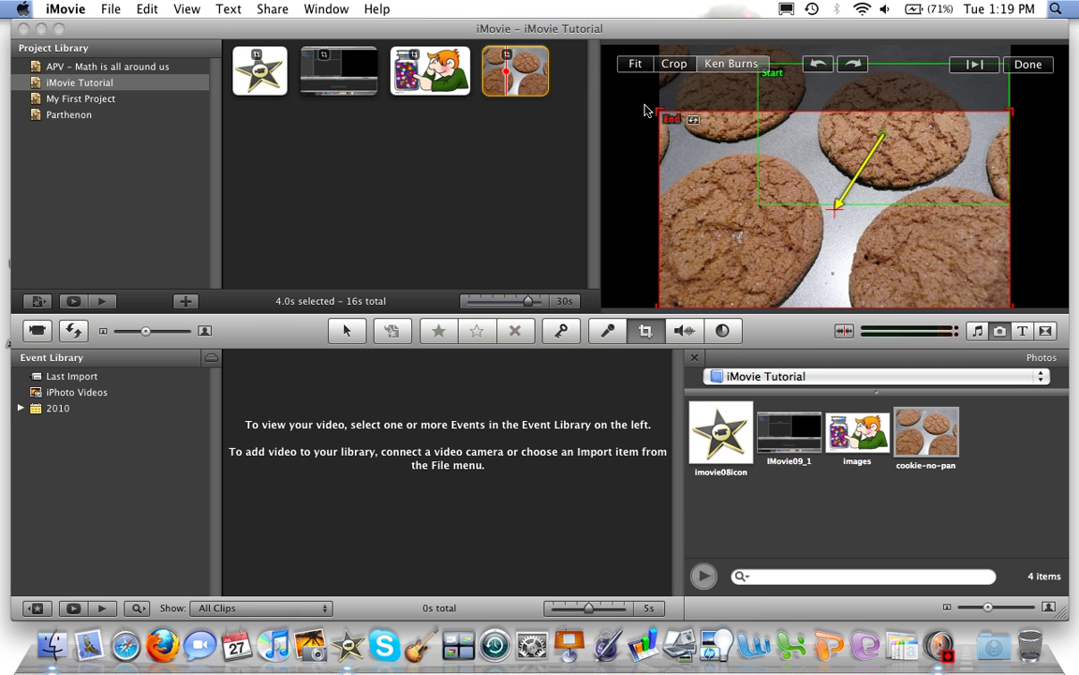
{"action": "left_click", "coordinate": [974, 65]}
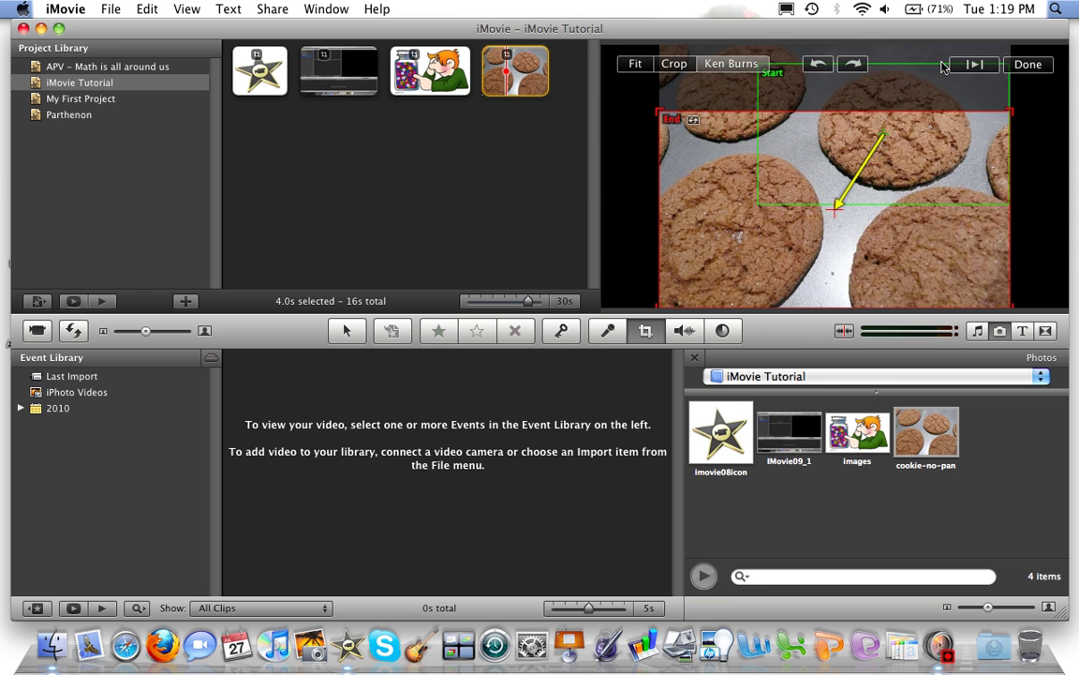
{"action": "left_click", "coordinate": [1026, 67]}
{"action": "left_click", "coordinate": [389, 150]}
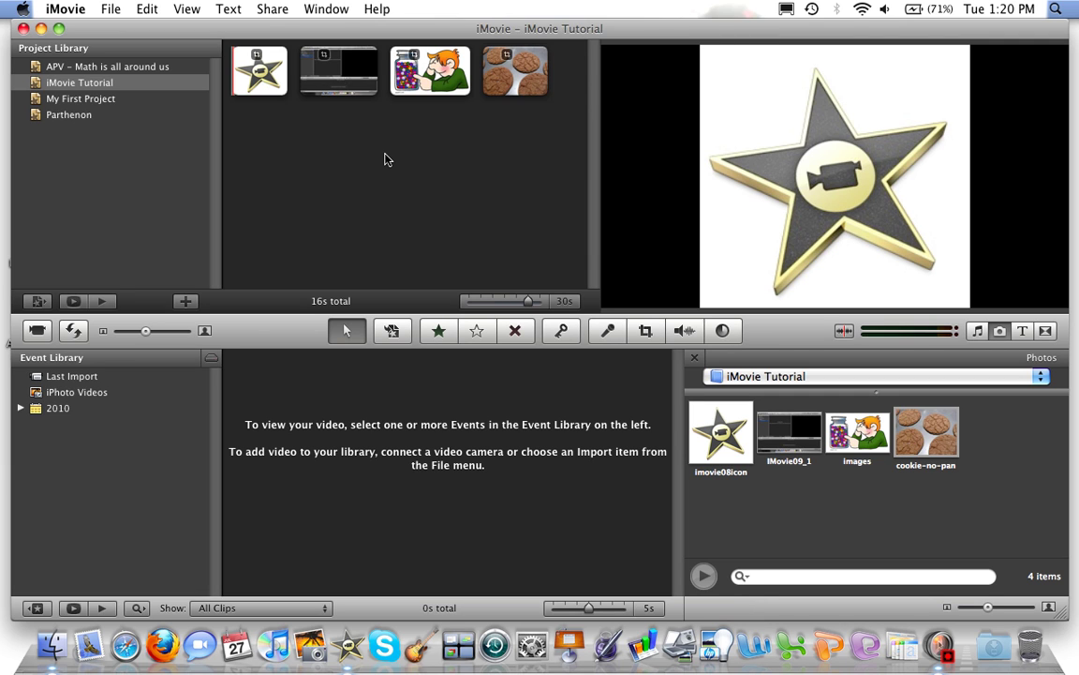
Step: Browse the available transitions and insert a Cube transition between the star and screenshot photos
{"action": "left_click", "coordinate": [1046, 331]}
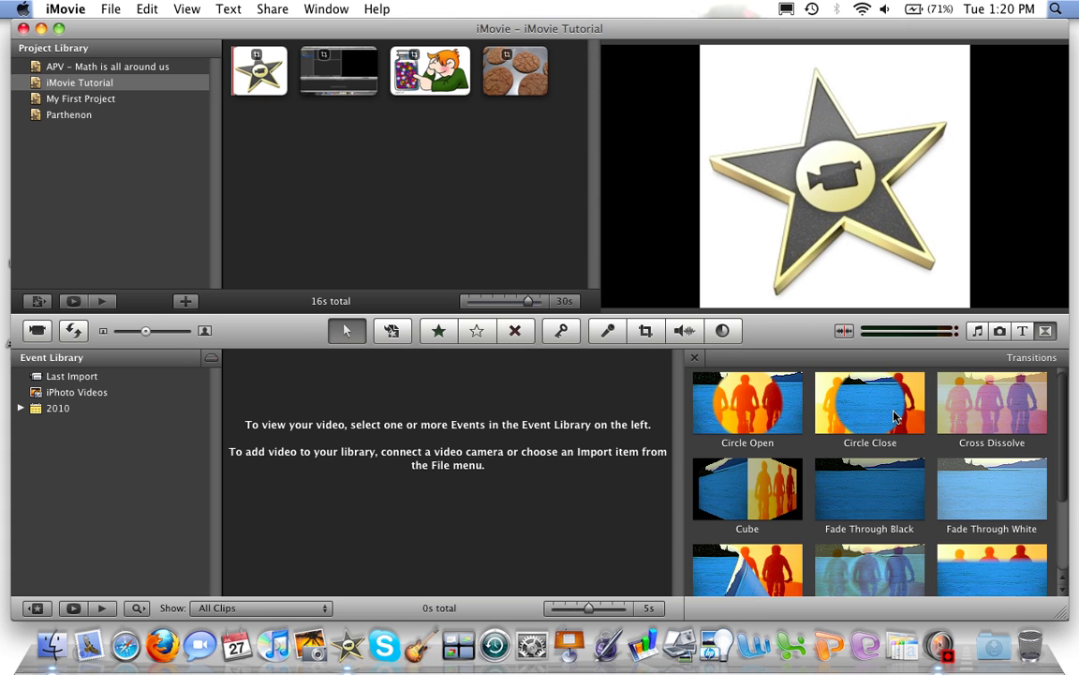
{"action": "scroll", "coordinate": [894, 417], "scroll_direction": "down", "scroll_amount": 1}
{"action": "scroll", "coordinate": [895, 417], "scroll_direction": "down", "scroll_amount": 3}
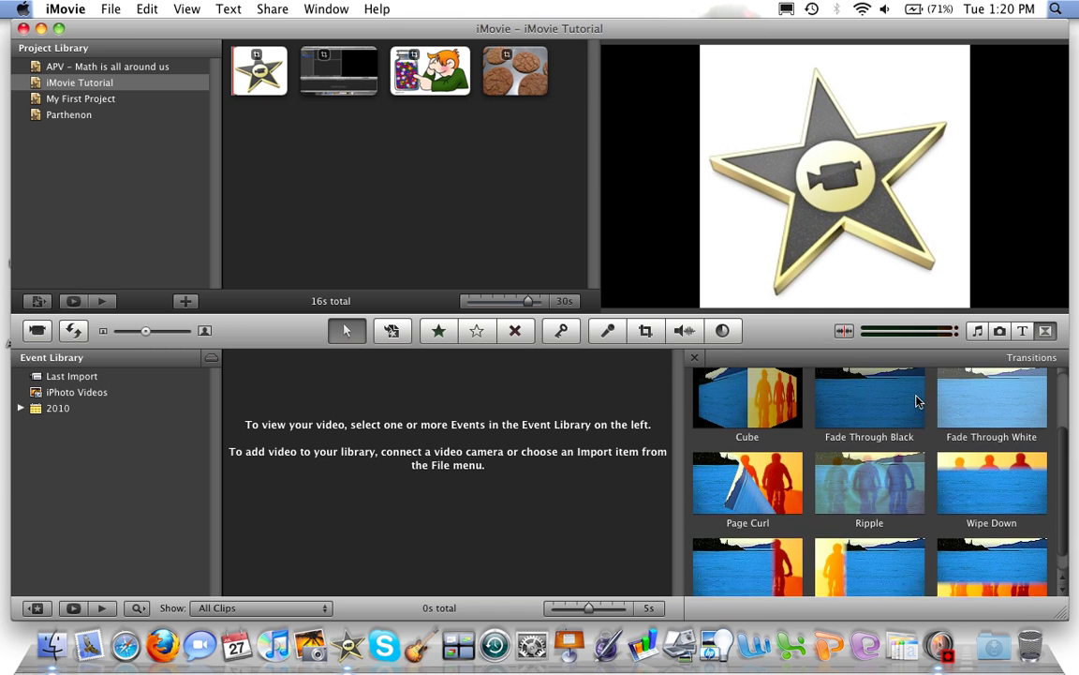
{"action": "scroll", "coordinate": [916, 399], "scroll_direction": "up", "scroll_amount": 3}
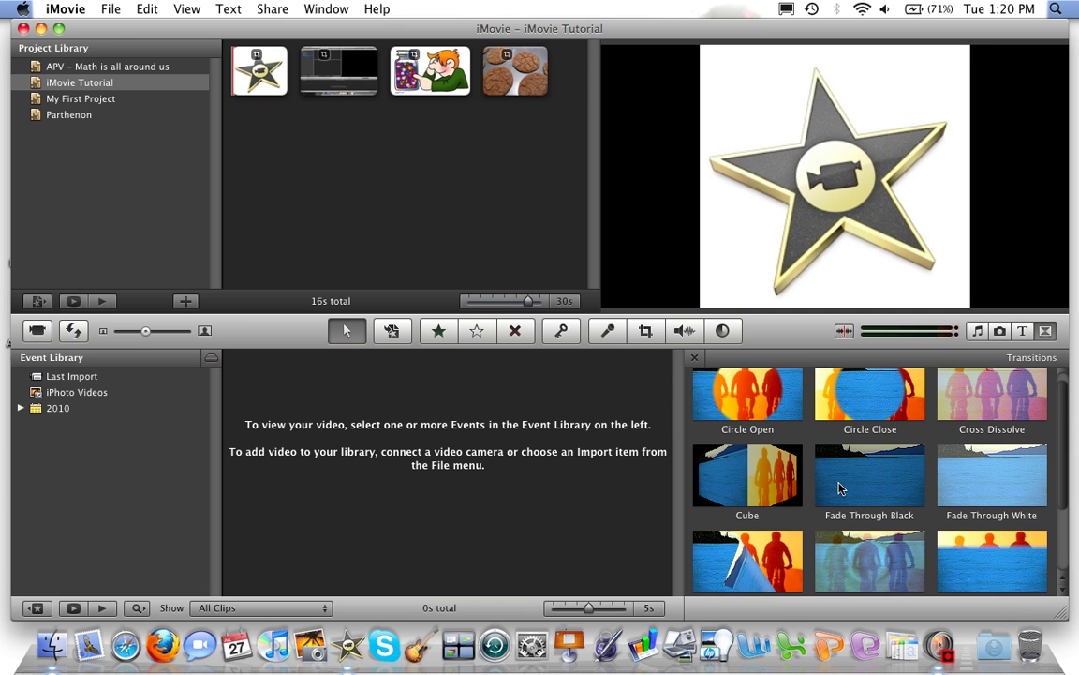
{"action": "left_click_drag", "start_coordinate": [745, 488], "coordinate": [289, 75]}
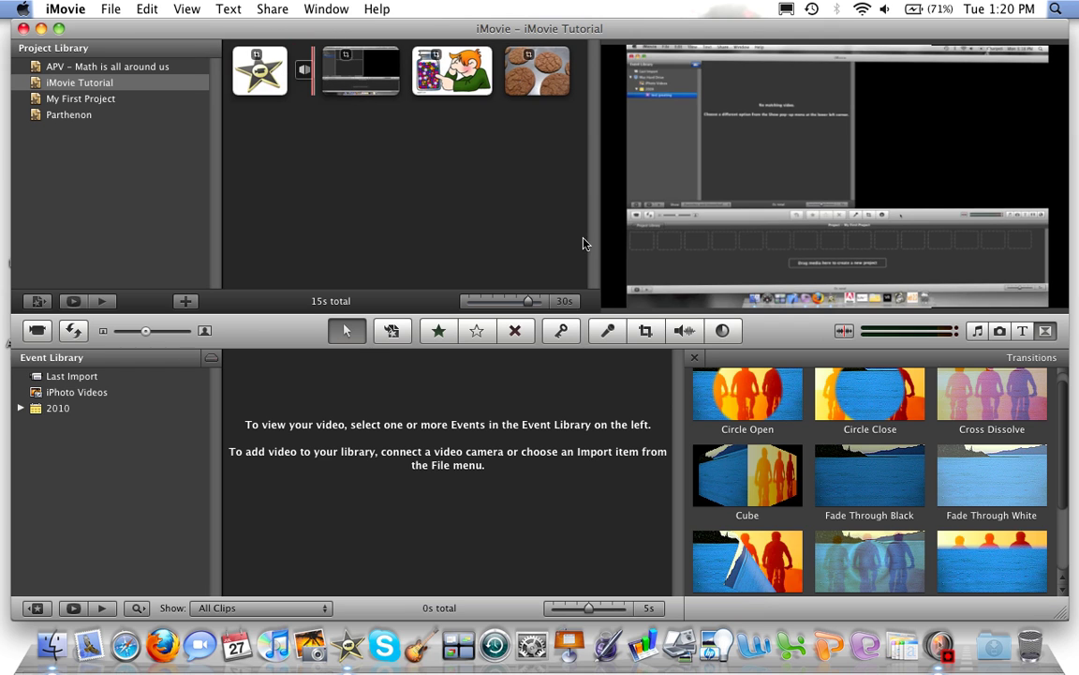
Step: Insert a Circle Open transition between the screenshot and jar photos, and another transition between the jar and cookie photos
{"action": "mouse_move", "coordinate": [749, 407]}
{"action": "left_mouse_down"}
{"action": "mouse_move", "coordinate": [548, 262]}
{"action": "mouse_move", "coordinate": [378, 75]}
{"action": "mouse_move", "coordinate": [398, 83]}
{"action": "left_mouse_up"}
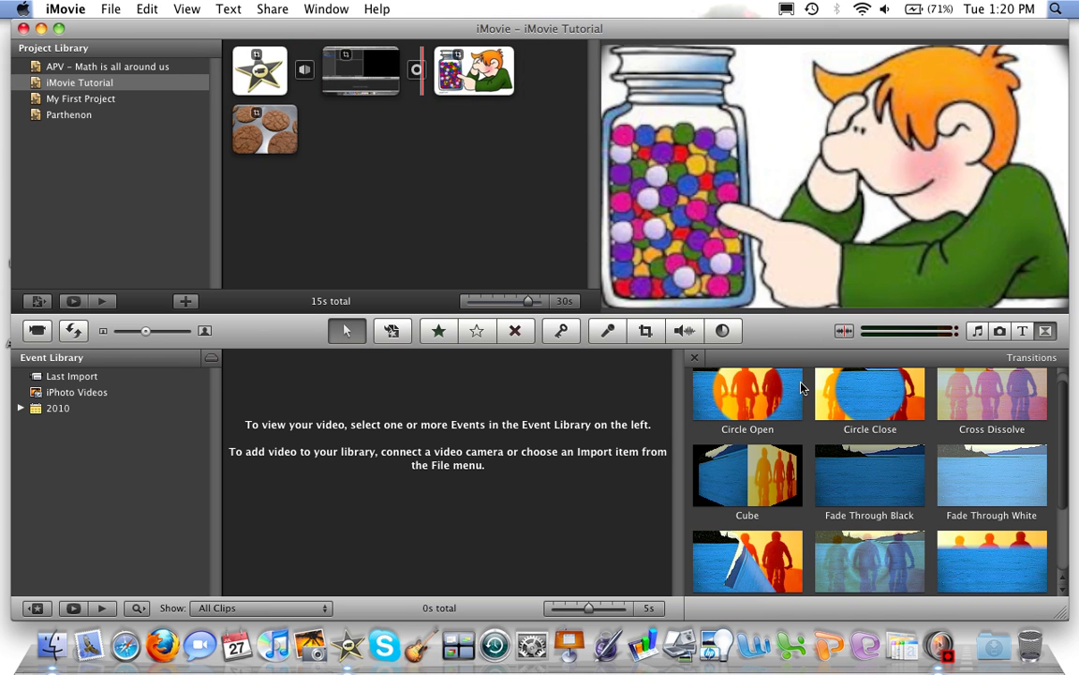
{"action": "scroll", "coordinate": [867, 503], "scroll_direction": "down", "scroll_amount": 3}
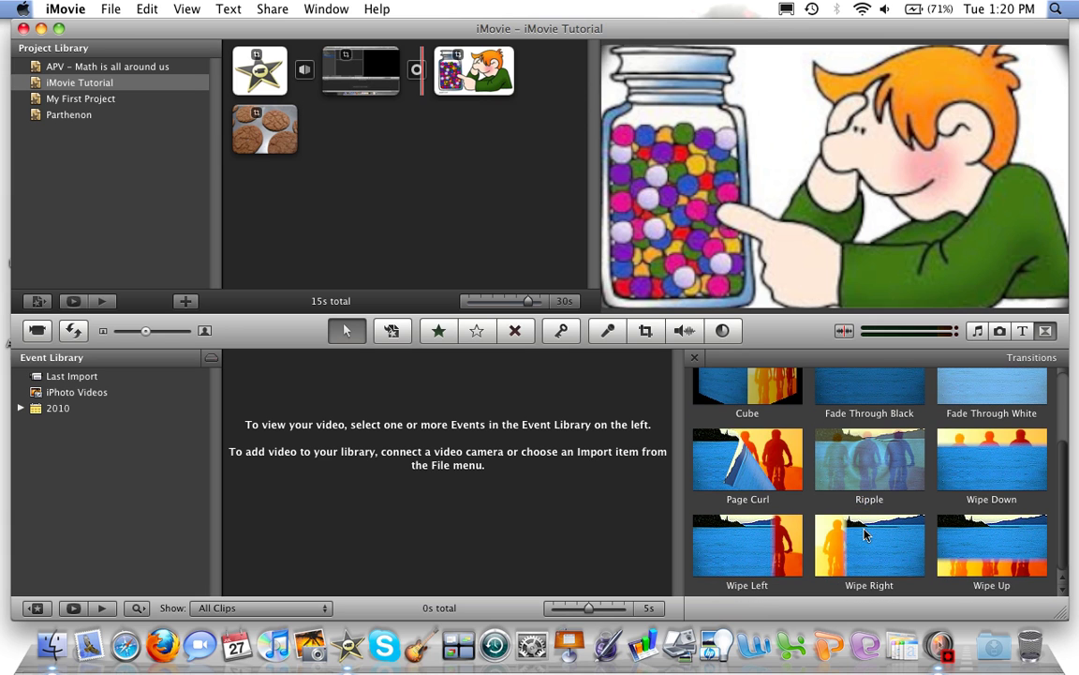
{"action": "mouse_move", "coordinate": [779, 489]}
{"action": "left_mouse_down"}
{"action": "mouse_move", "coordinate": [525, 286]}
{"action": "mouse_move", "coordinate": [393, 97]}
{"action": "mouse_move", "coordinate": [524, 90]}
{"action": "left_mouse_up"}
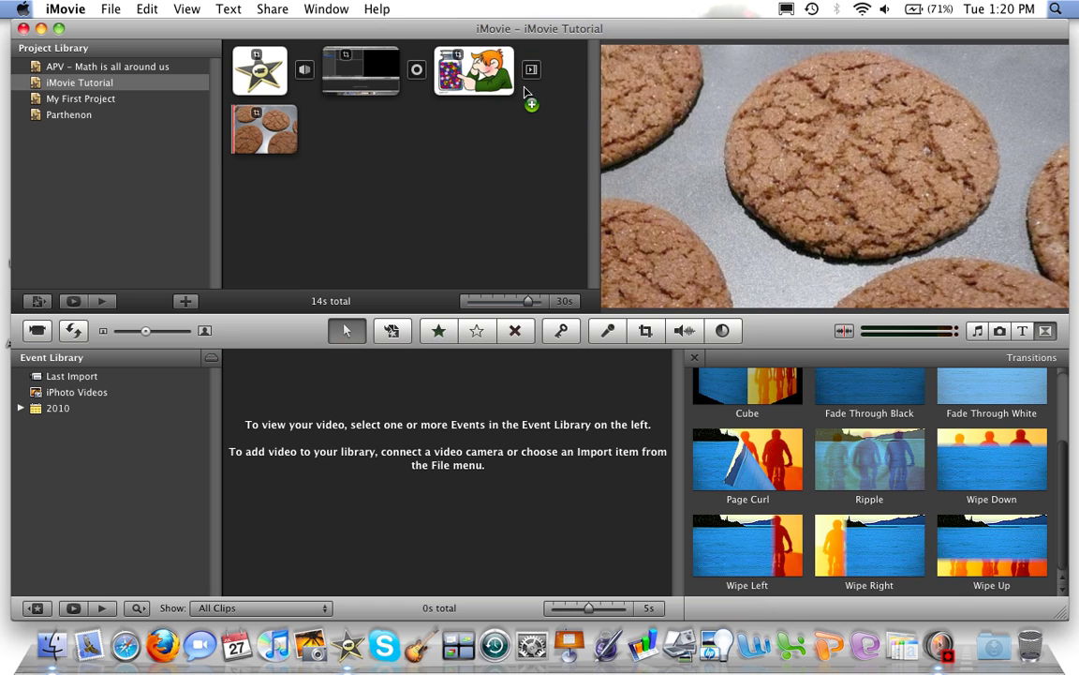
Step: Play the whole project from its beginning to review the photo framing and transitions
{"action": "left_click", "coordinate": [239, 80]}
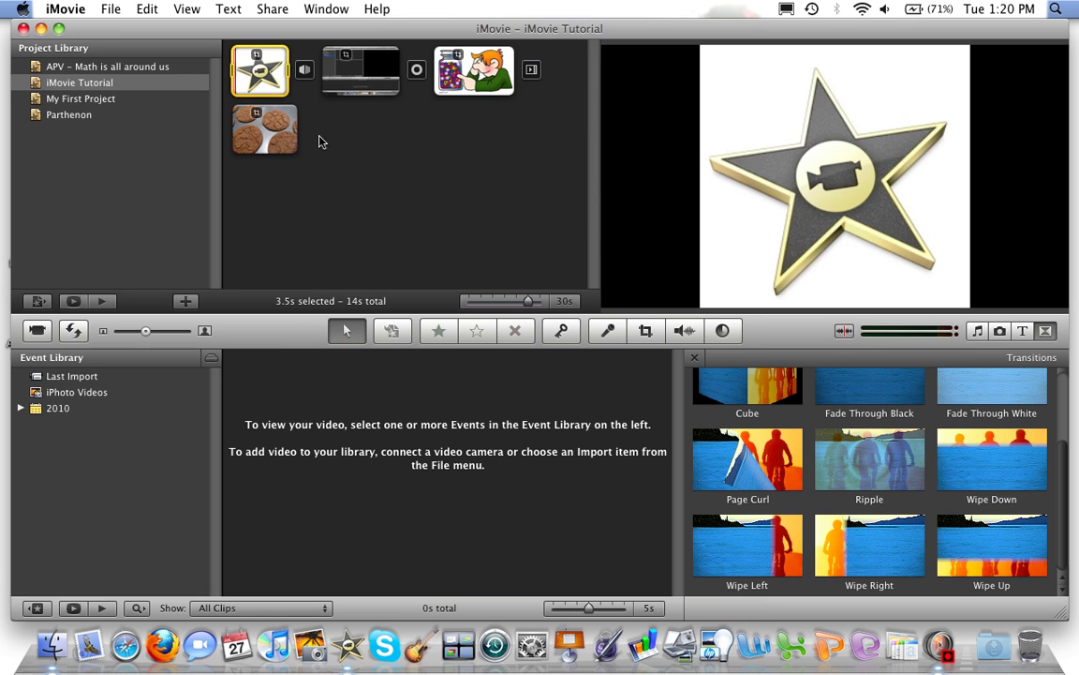
{"action": "left_click", "coordinate": [354, 174]}
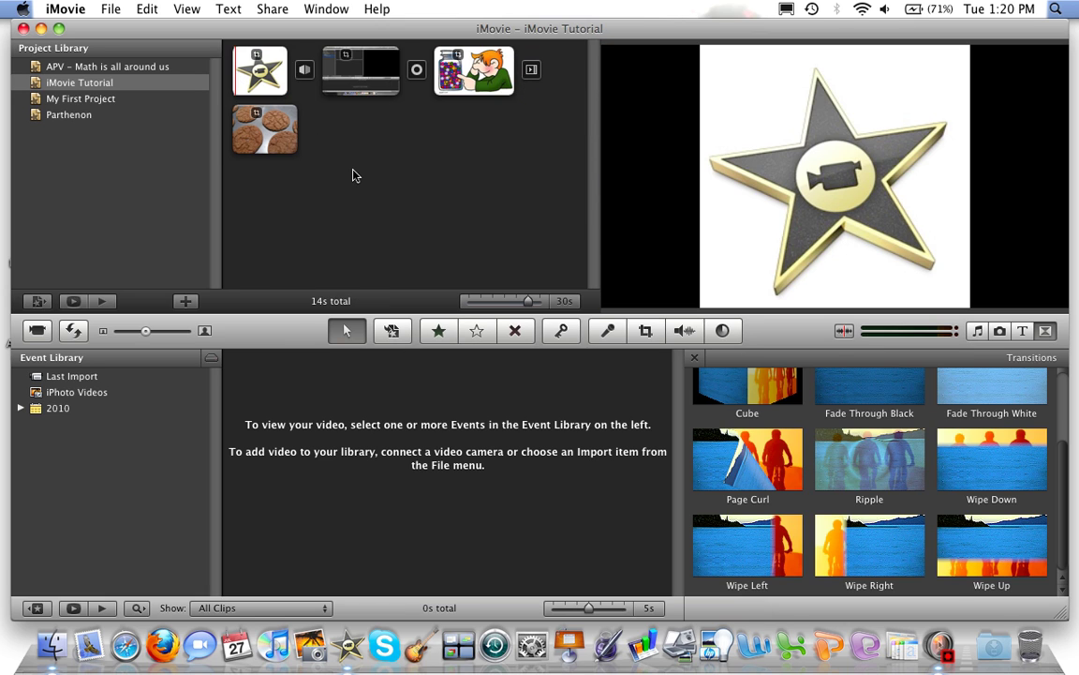
{"action": "left_click", "coordinate": [236, 78]}
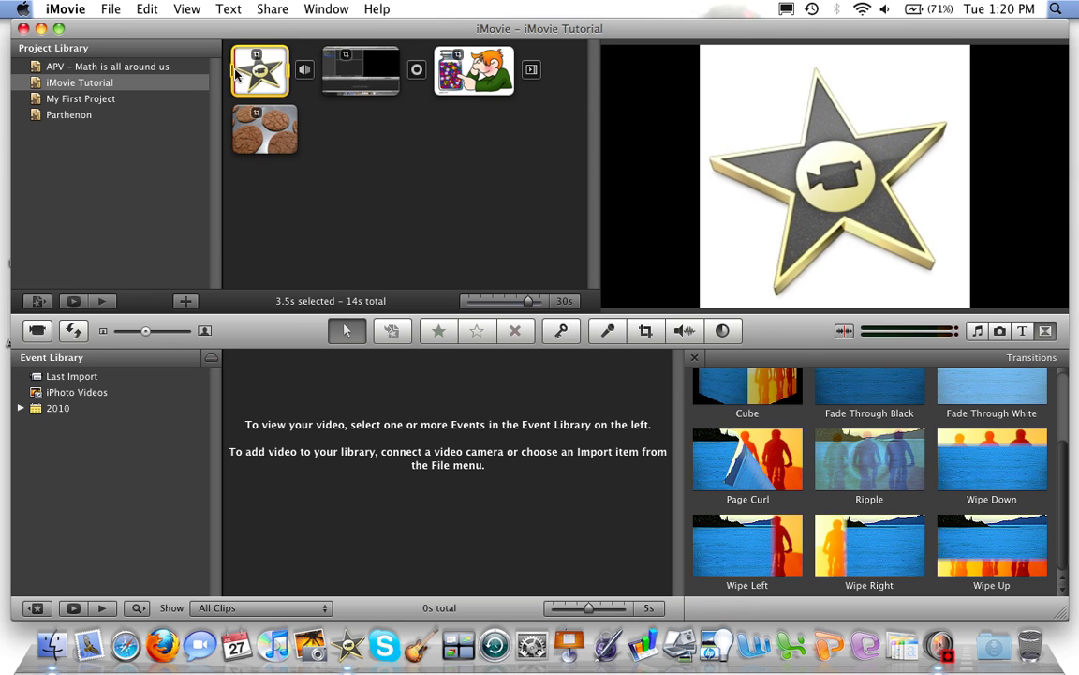
{"action": "left_click", "coordinate": [266, 180]}
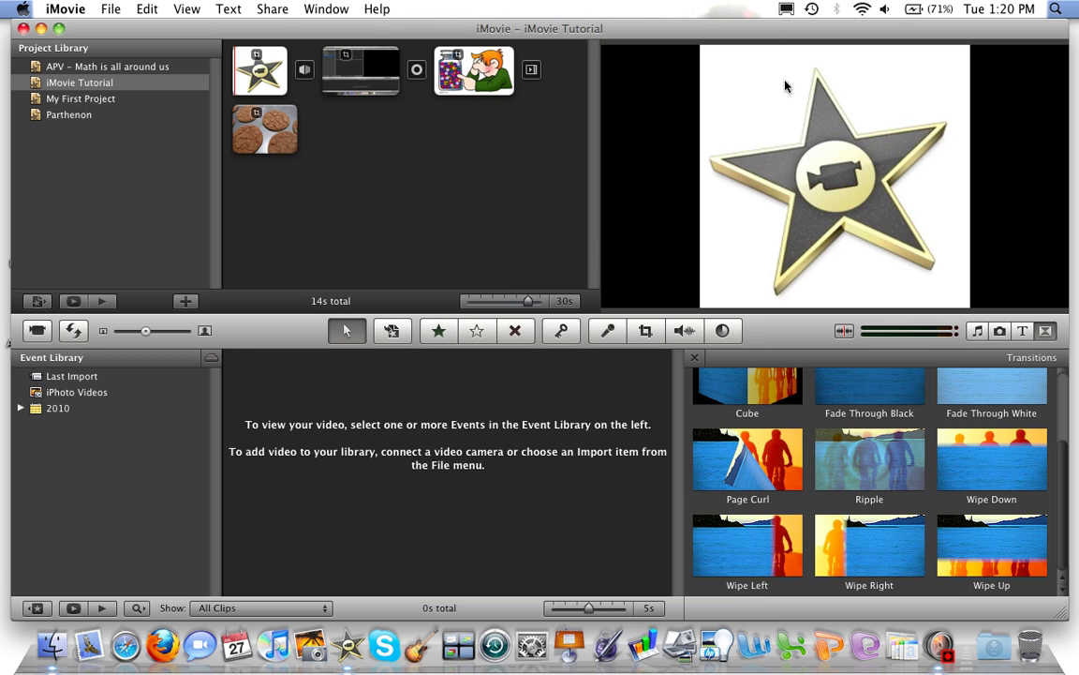
{"action": "left_click", "coordinate": [104, 301]}
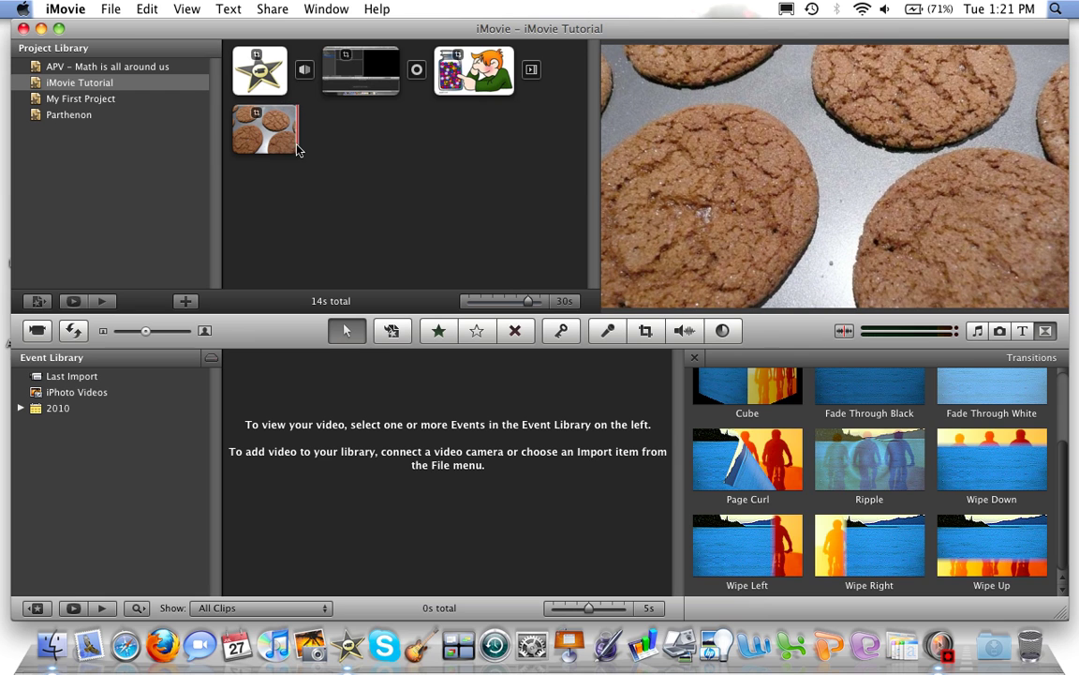
Step: Try Ken Burns on the star photo, restore it to Fit, and briefly play the opening of the project
{"action": "left_click", "coordinate": [262, 77]}
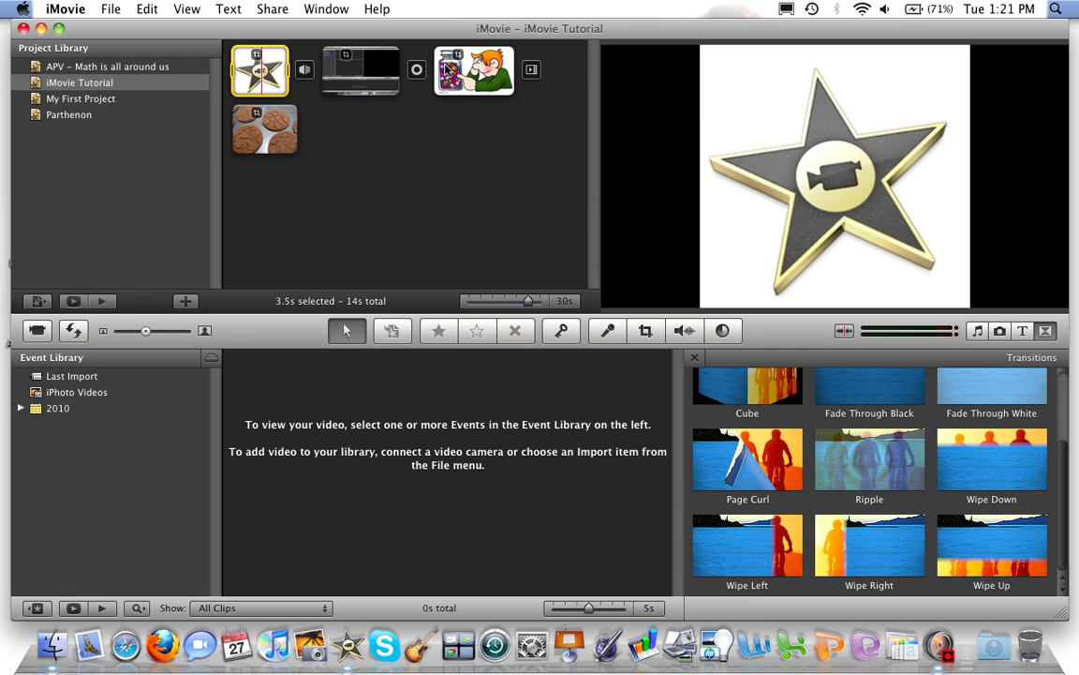
{"action": "left_click", "coordinate": [256, 55]}
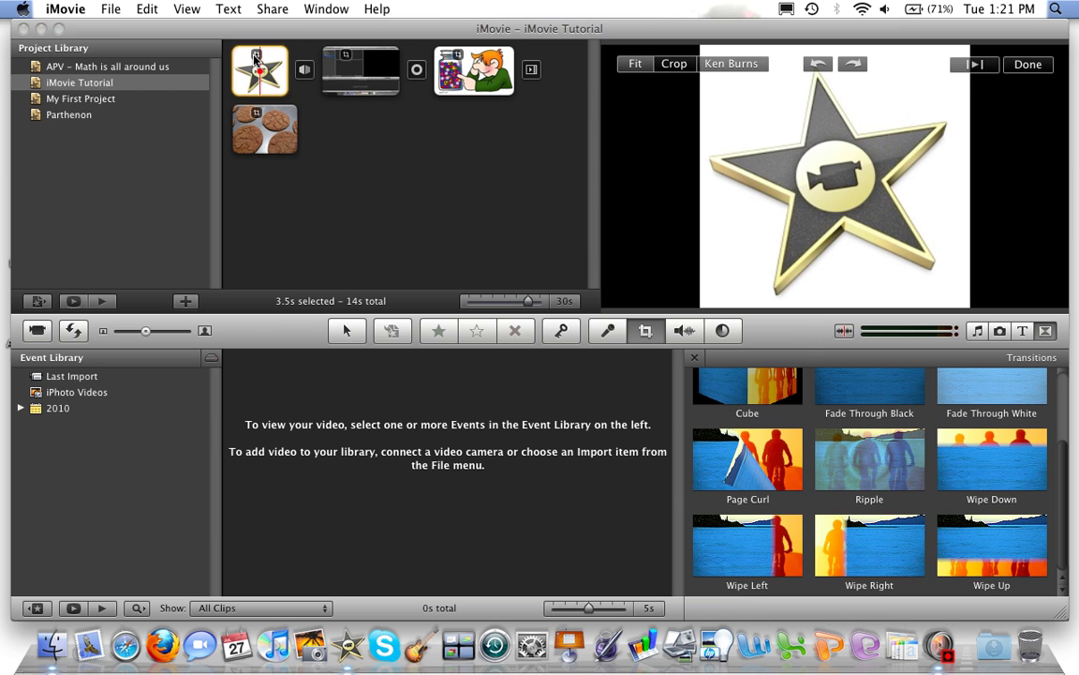
{"action": "left_click", "coordinate": [731, 64]}
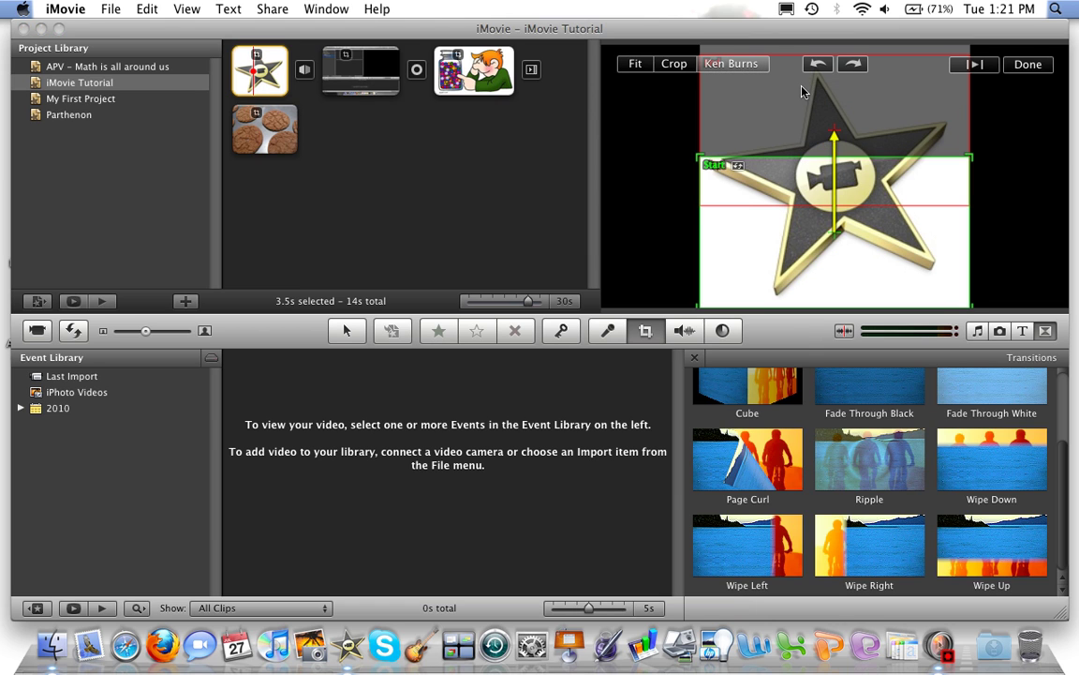
{"action": "left_click", "coordinate": [1029, 65]}
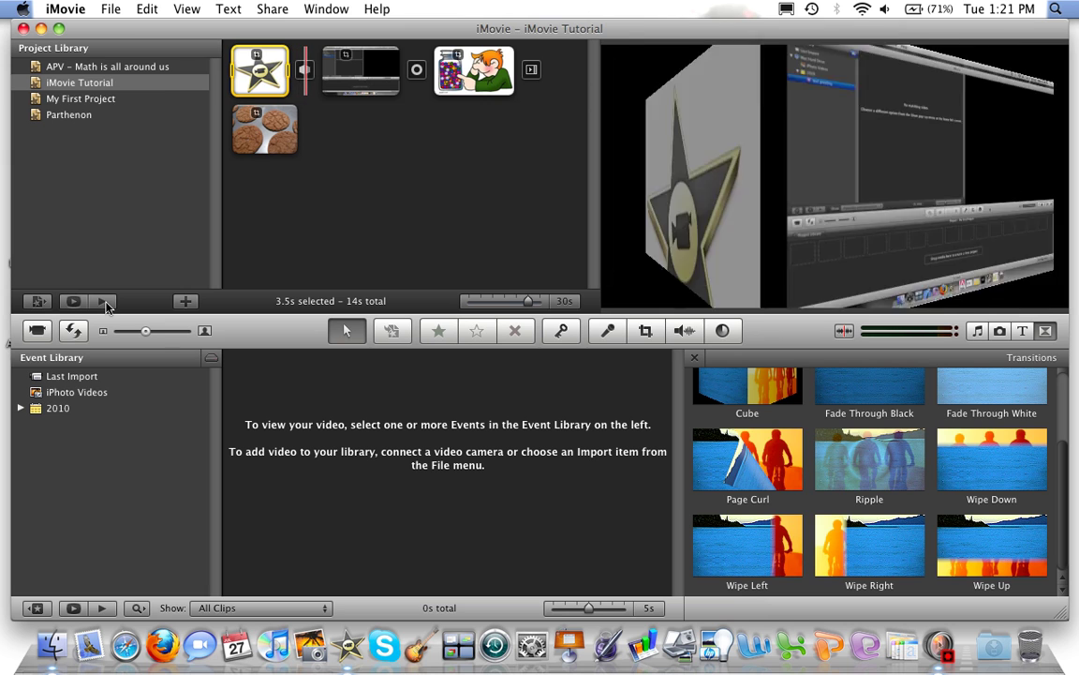
{"action": "left_click", "coordinate": [284, 253]}
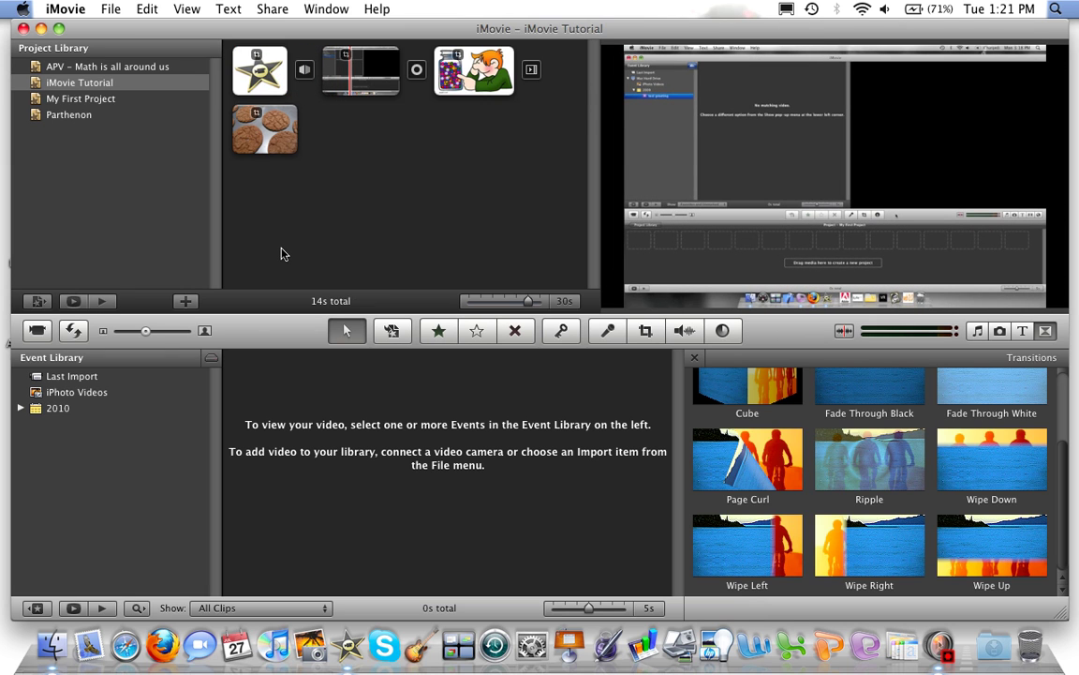